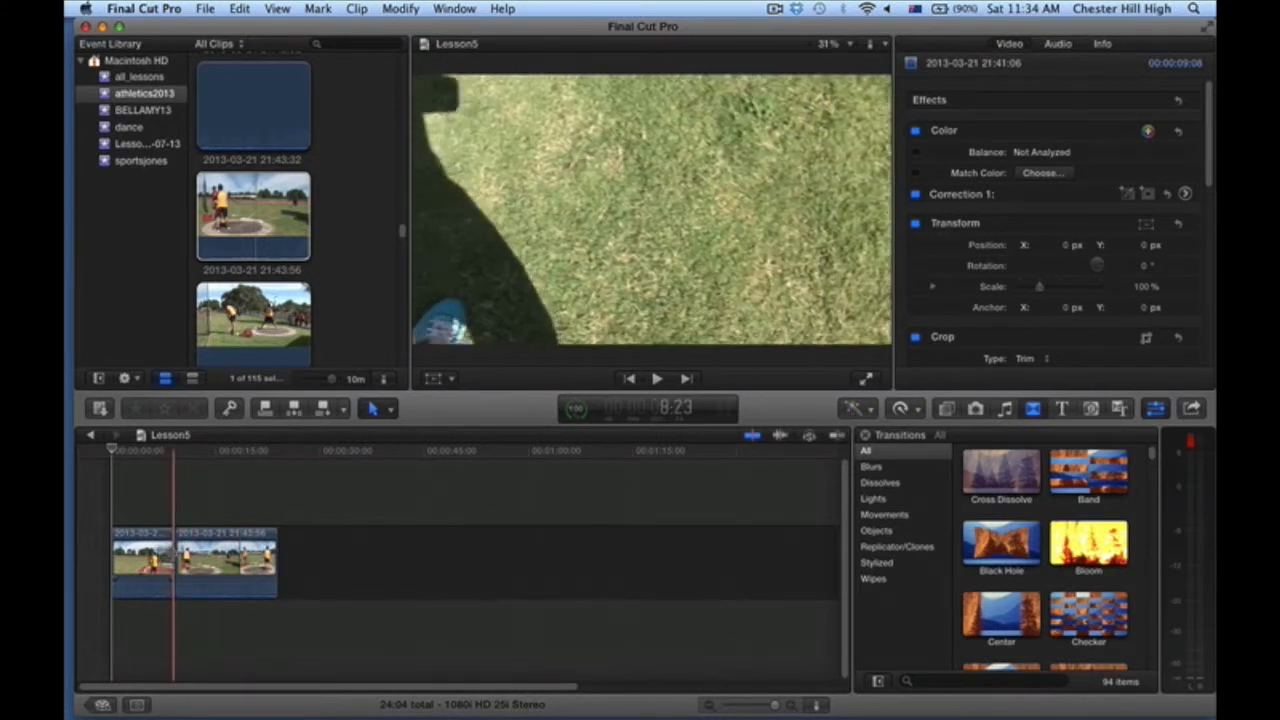
Trim the end of the first timeline clip so it lasts about 6 seconds 6 frames
mouse_move(173, 562)
left_mouse_down()
mouse_move(165, 555)
mouse_move(183, 552)
left_mouse_up()
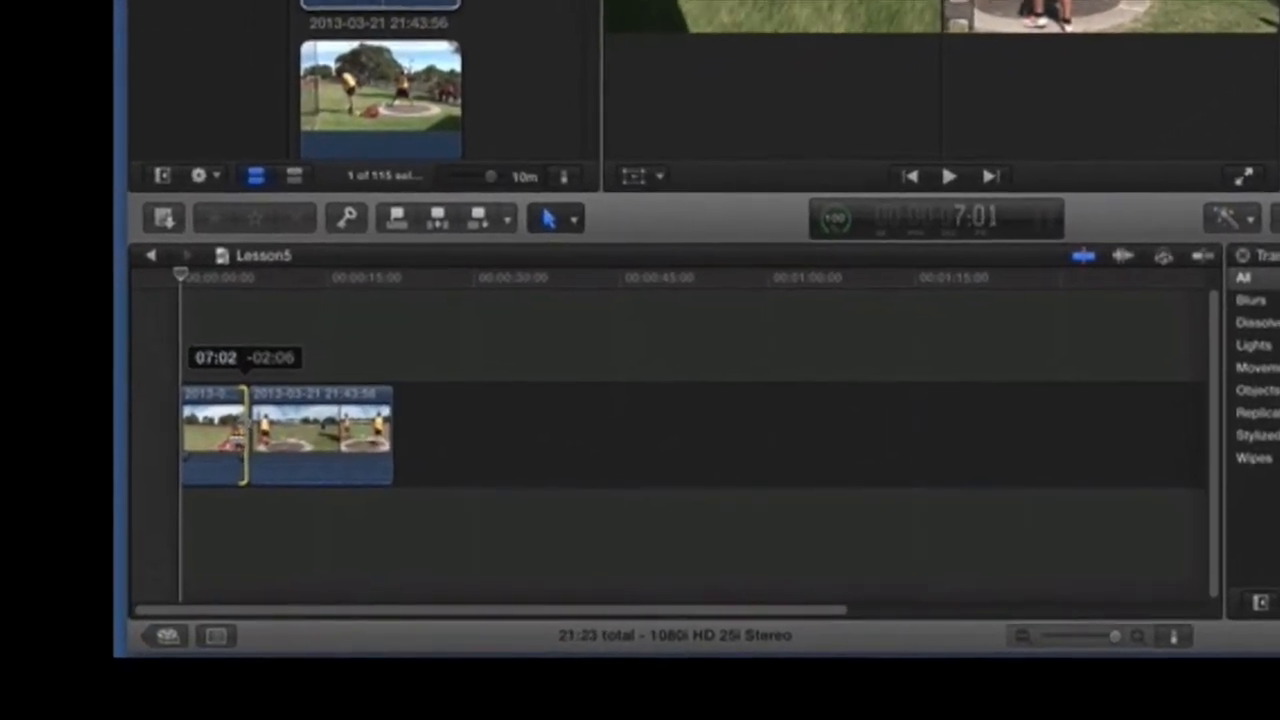
left_click_drag(244, 435, 237, 435)
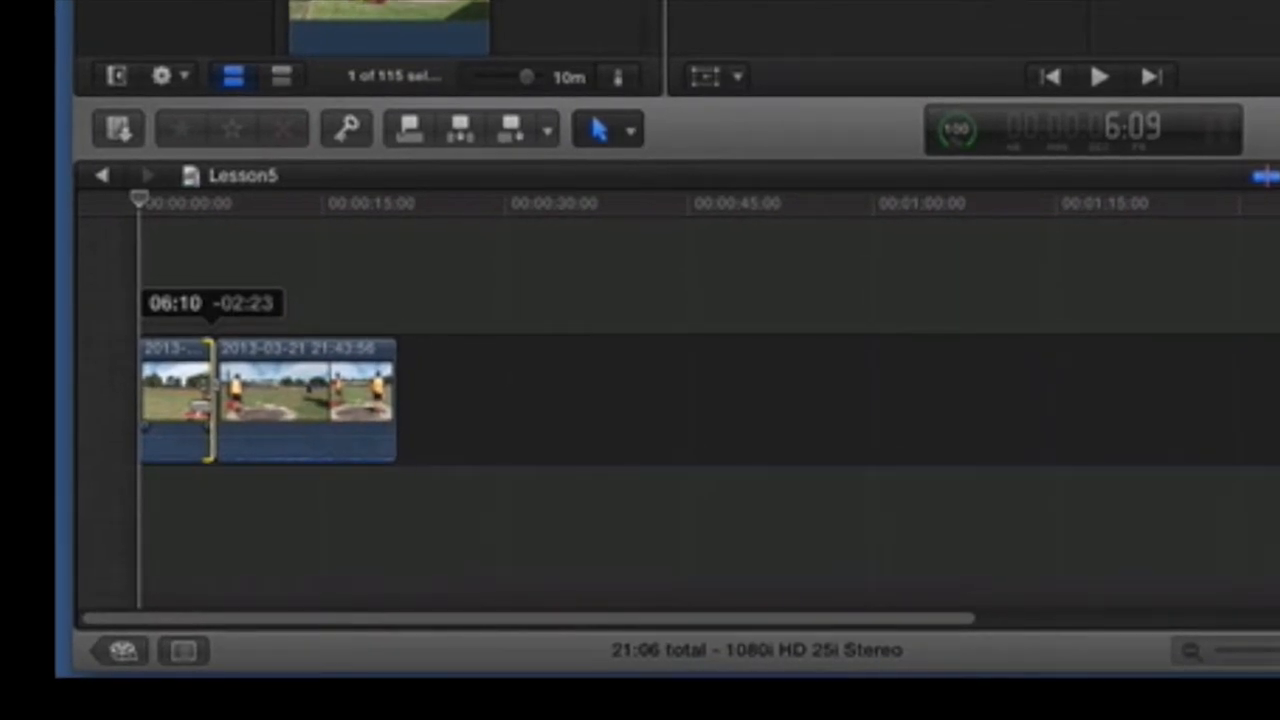
mouse_move(209, 384)
left_mouse_down()
mouse_move(193, 384)
mouse_move(208, 384)
left_mouse_up()
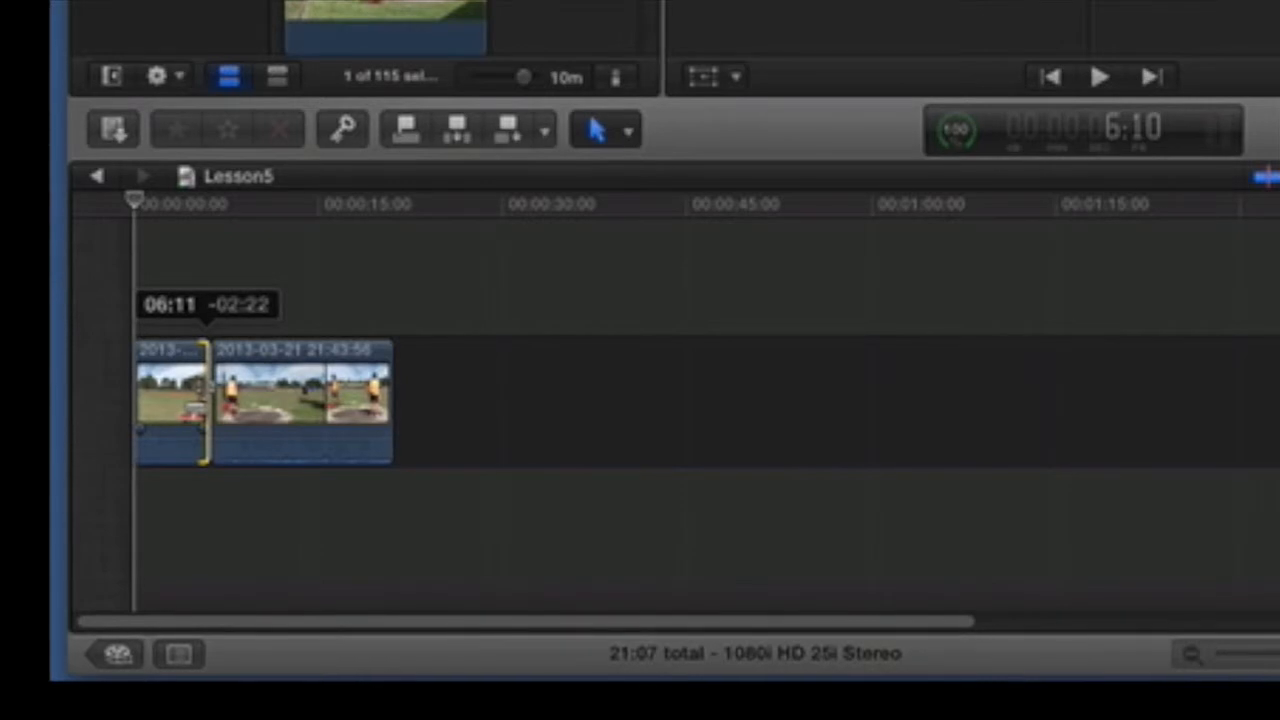
left_click_drag(205, 384, 203, 387)
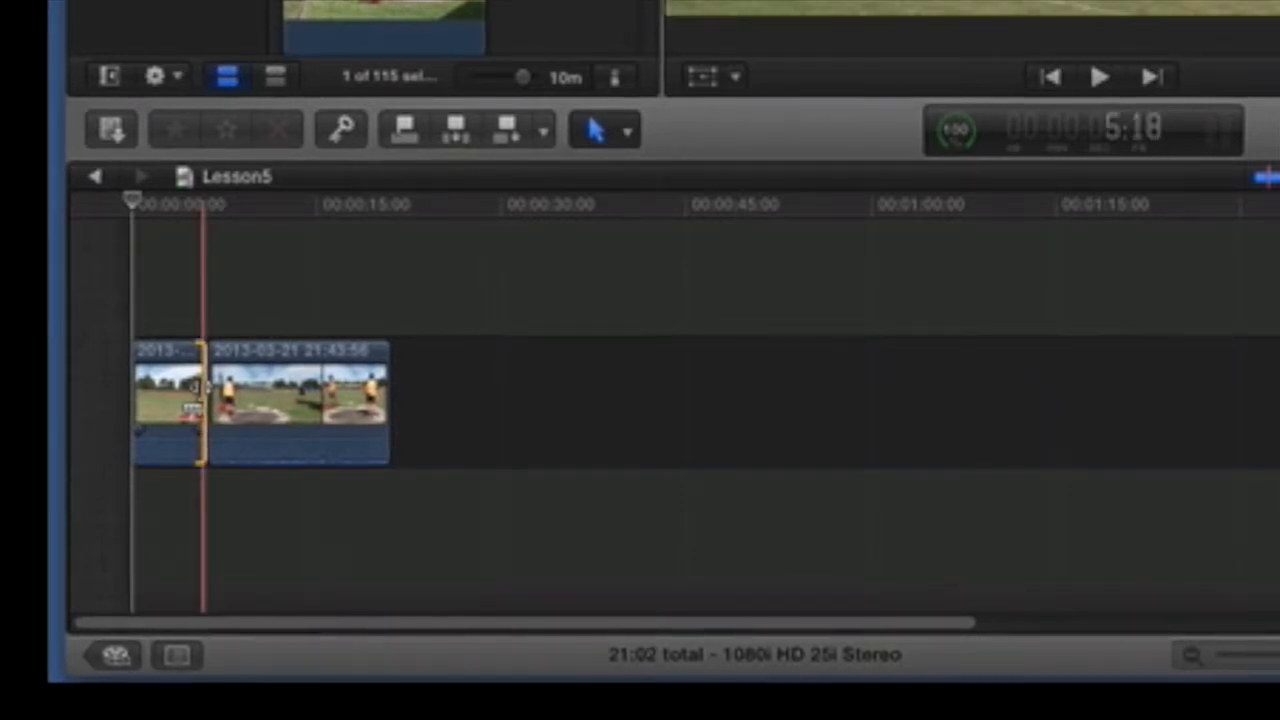
Trim the start of the second timeline clip so it lasts about 5 seconds 23 frames, beginning at the throw
left_click(212, 382)
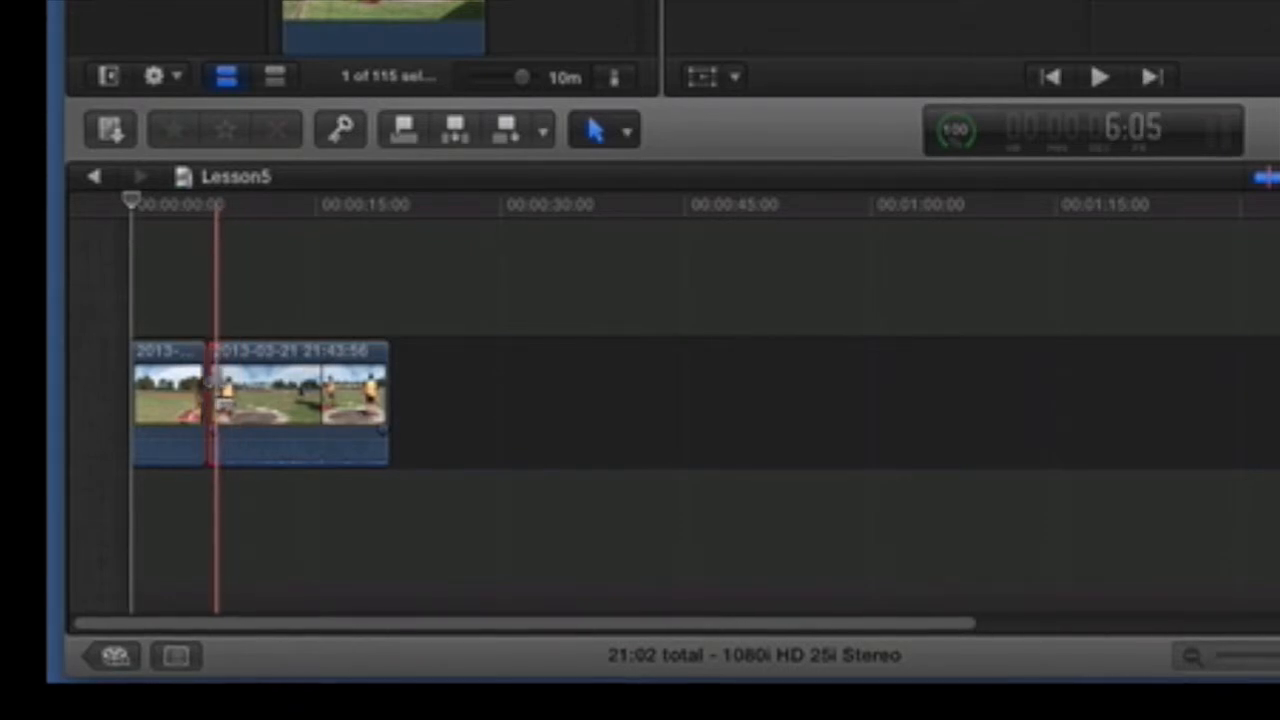
left_click_drag(214, 384, 337, 410)
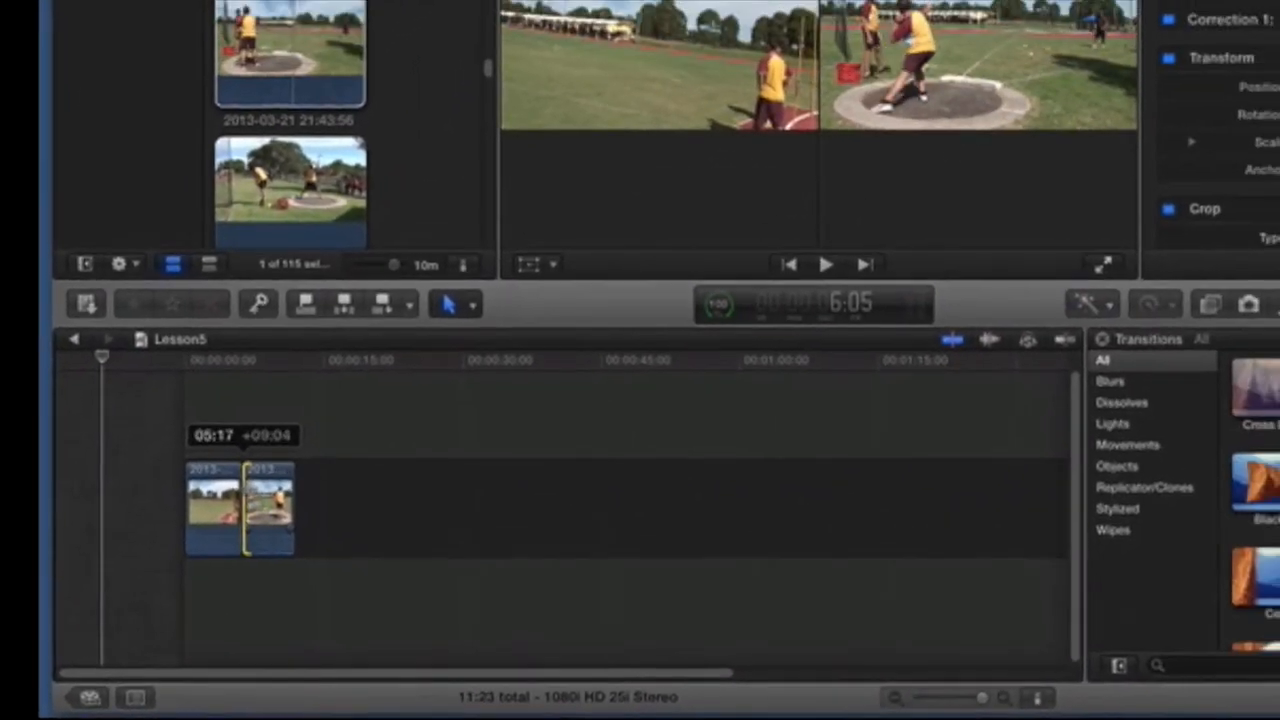
left_click_drag(290, 530, 288, 530)
left_click_drag(201, 570, 201, 570)
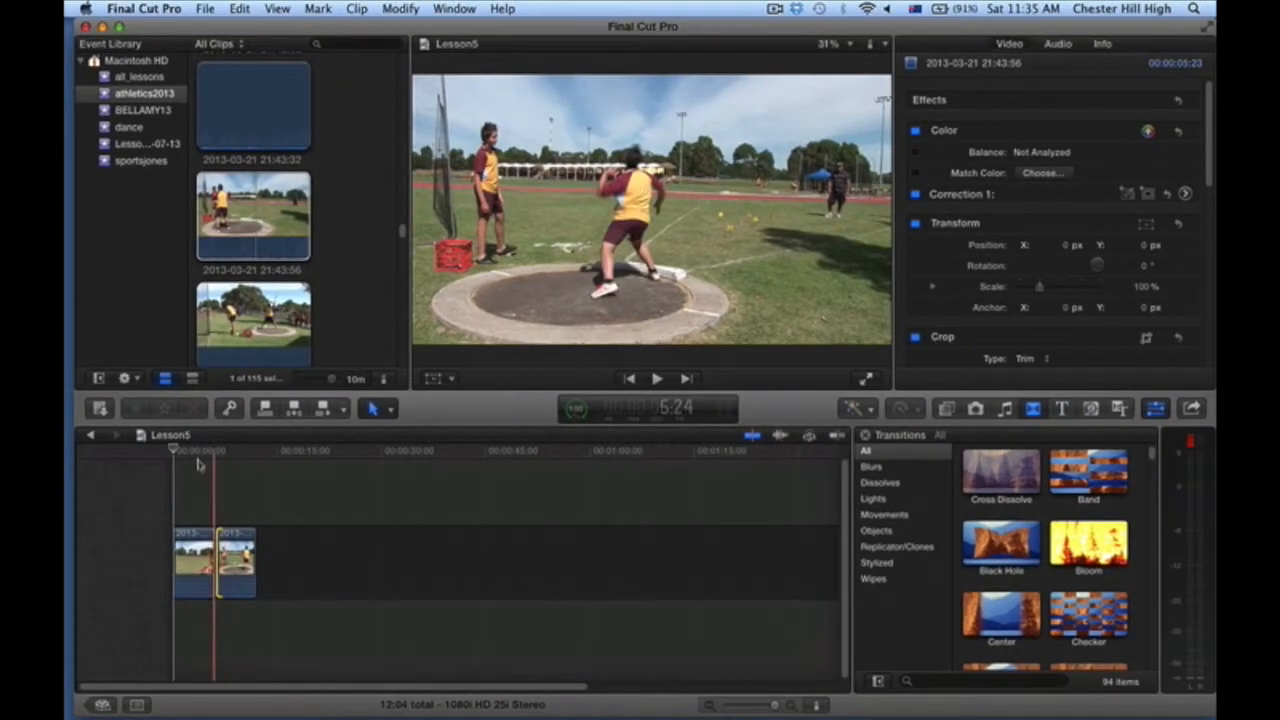
Play the trimmed sequence across the cut, stop it and place the playhead at 7:03 in the second clip
left_click(657, 379)
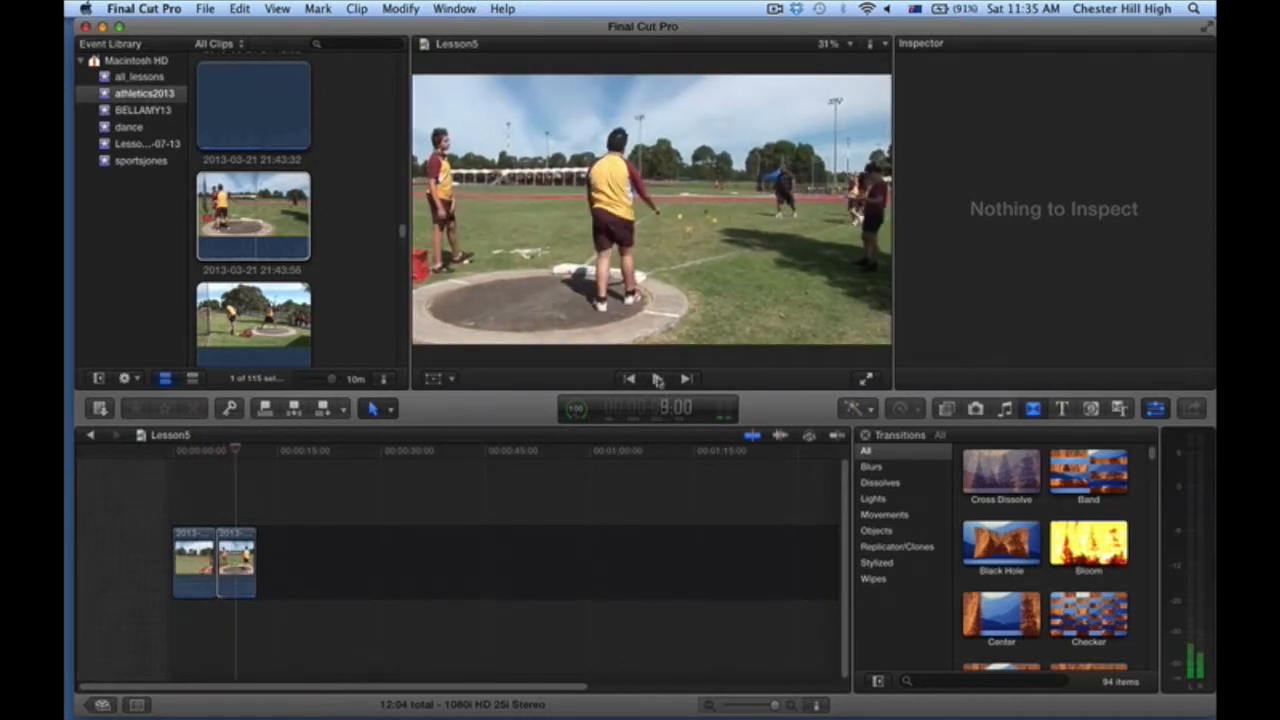
left_click(657, 380)
left_click(222, 492)
key("super+4")
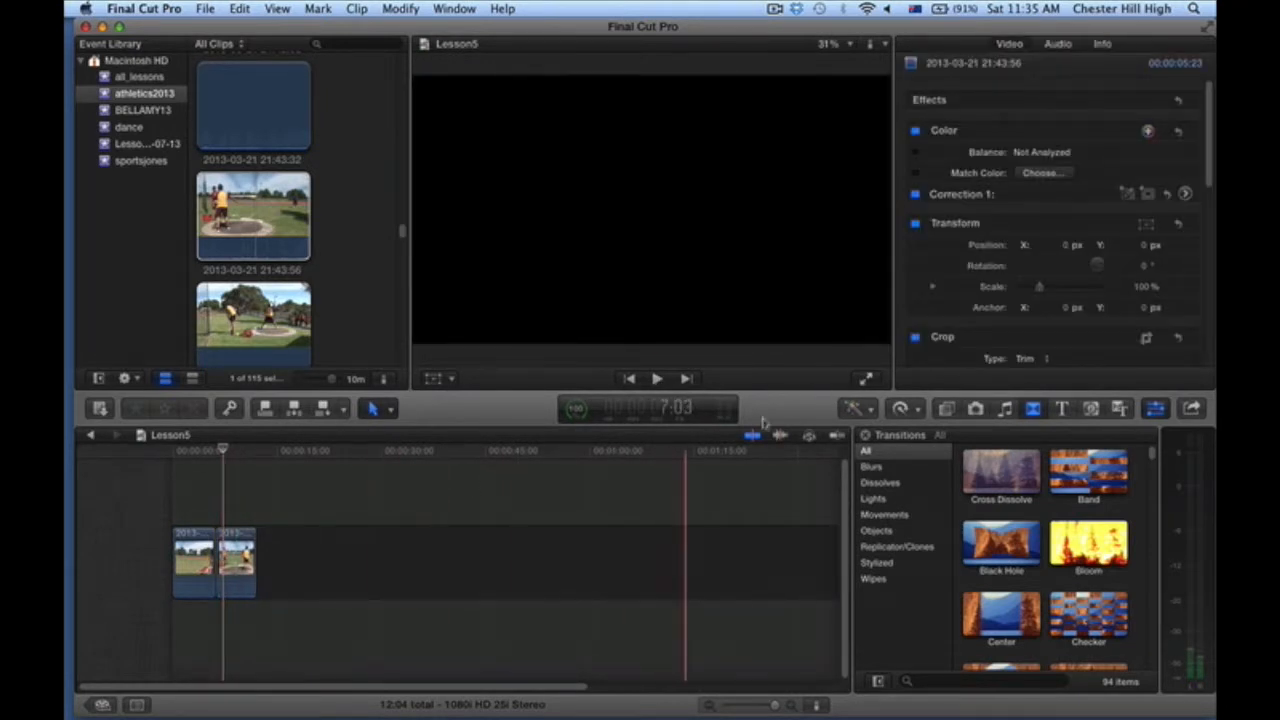
Bring up the transitions library and examine its categories from Blurs to Wipes, ending on the full list
left_click(1031, 410)
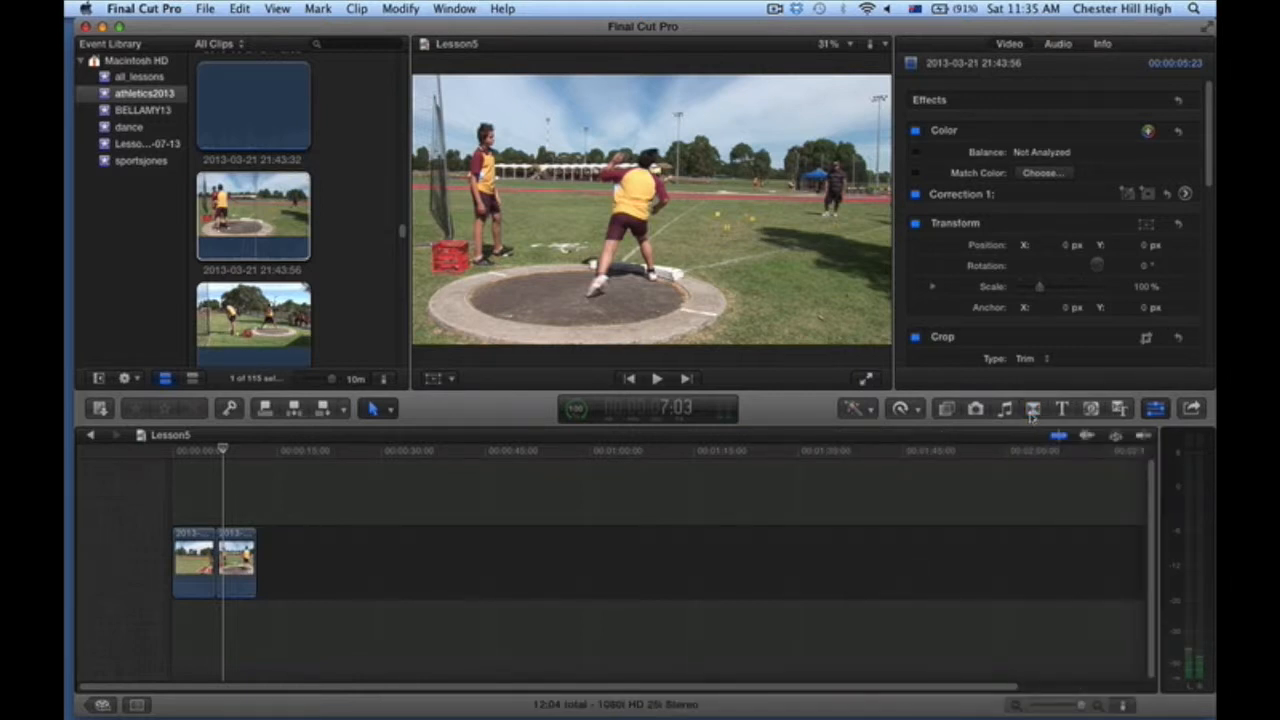
left_click(1031, 410)
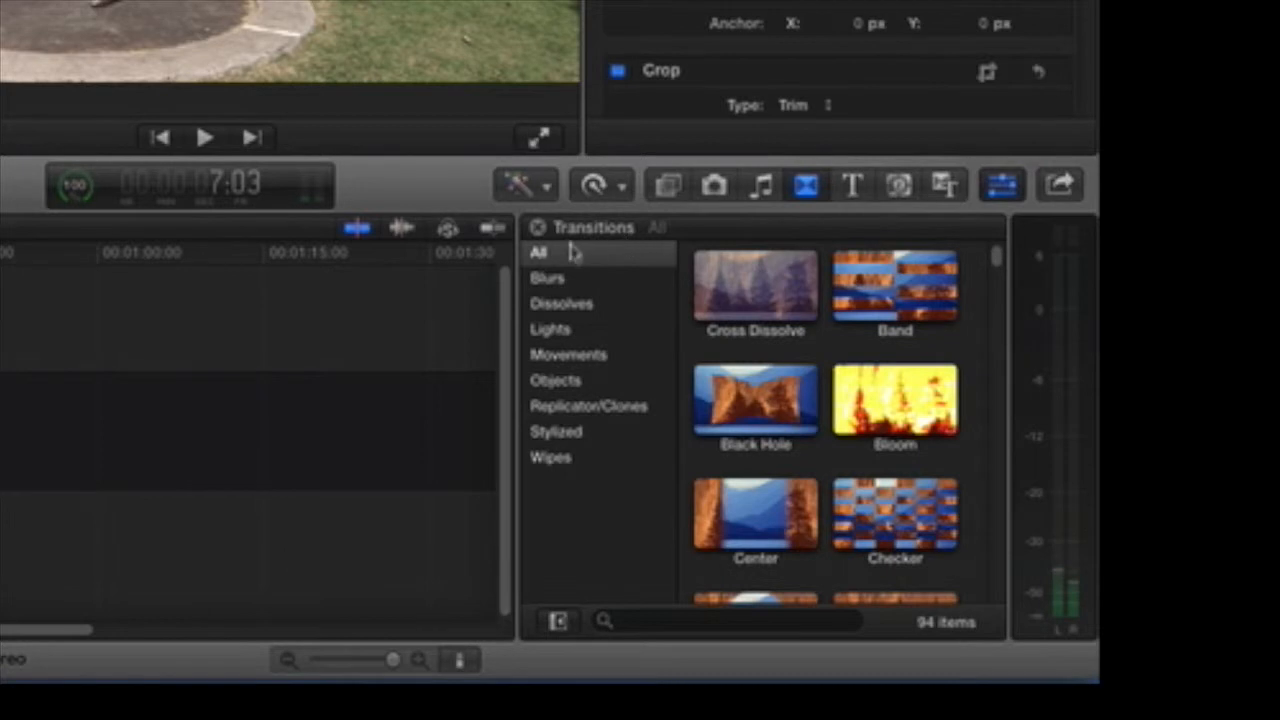
left_click(574, 287)
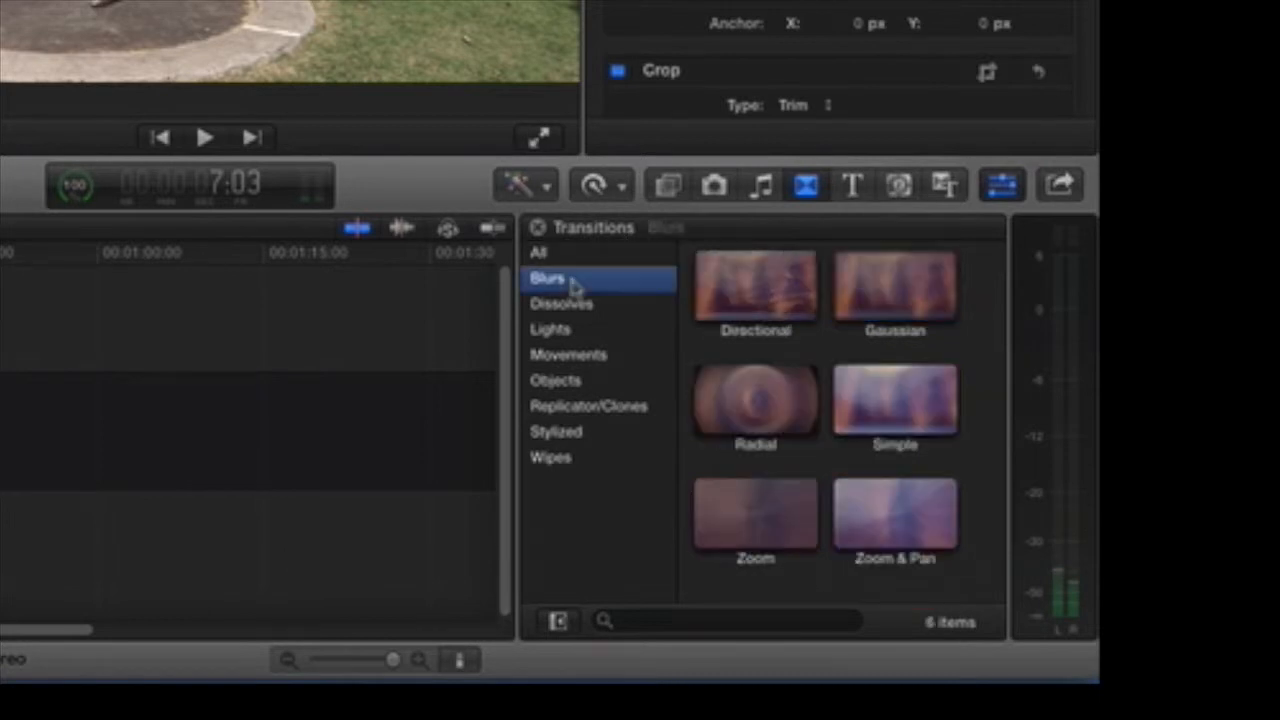
left_click(604, 305)
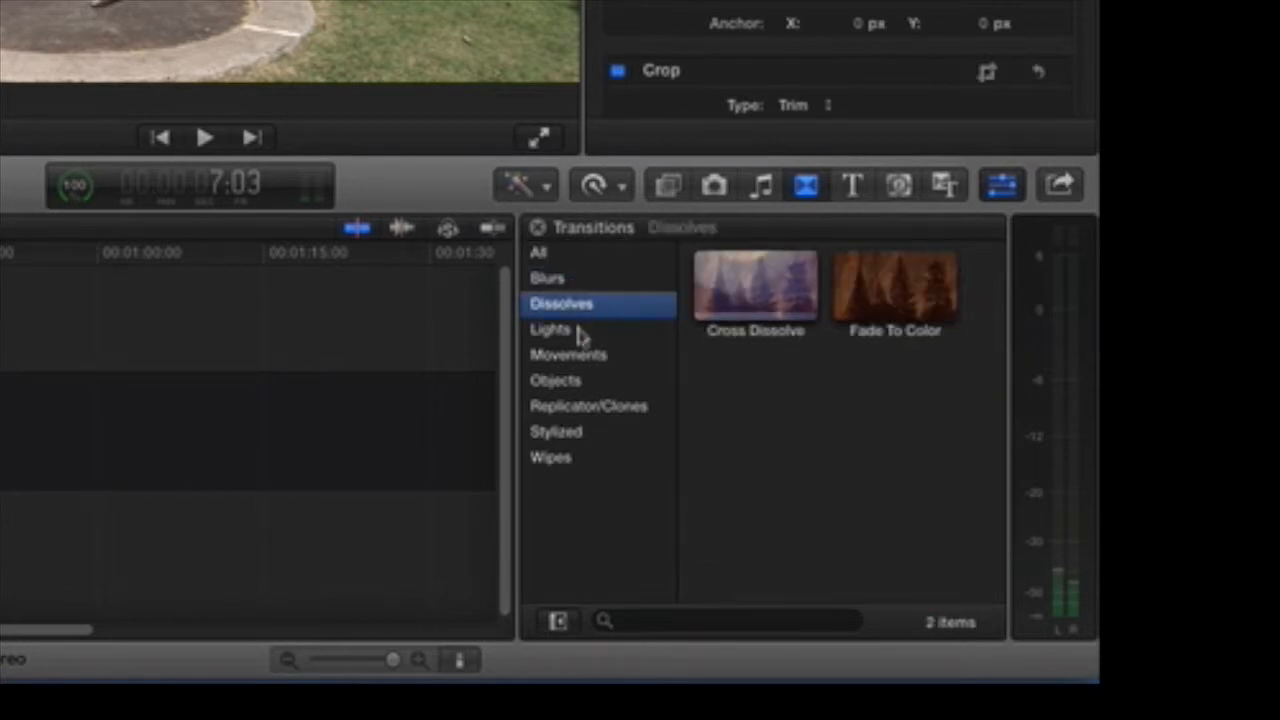
left_click(582, 335)
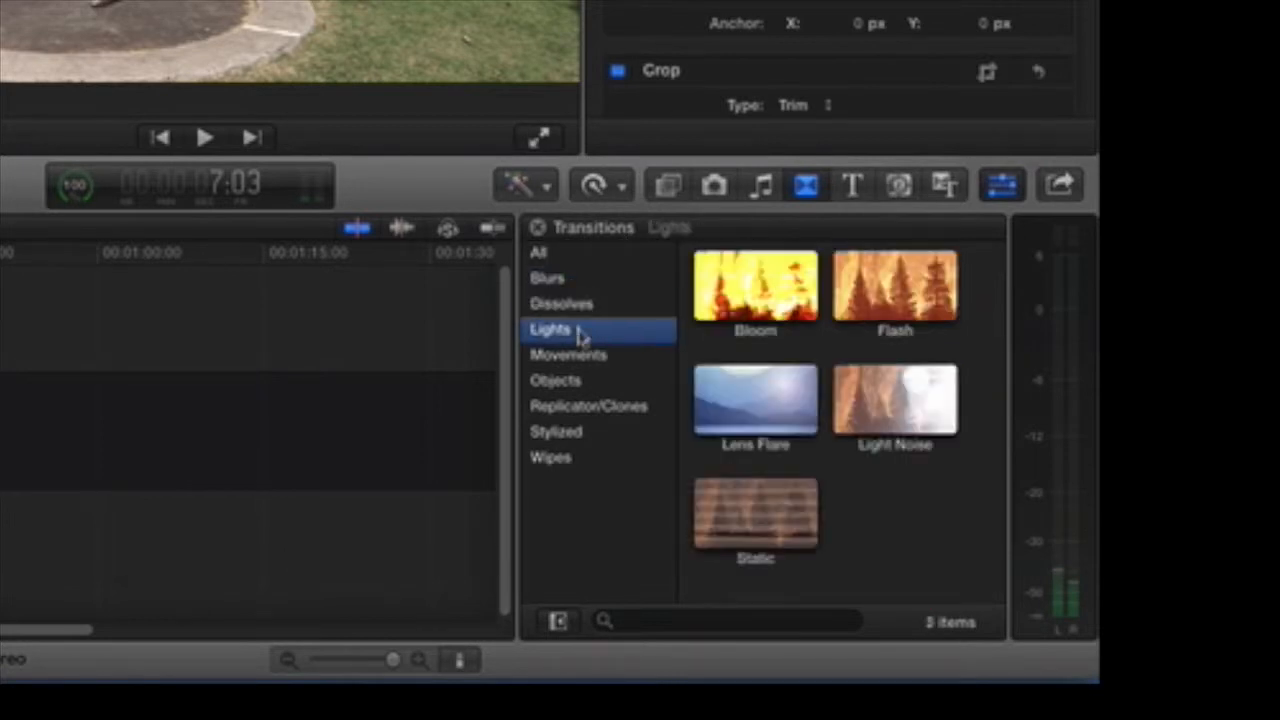
left_click(629, 364)
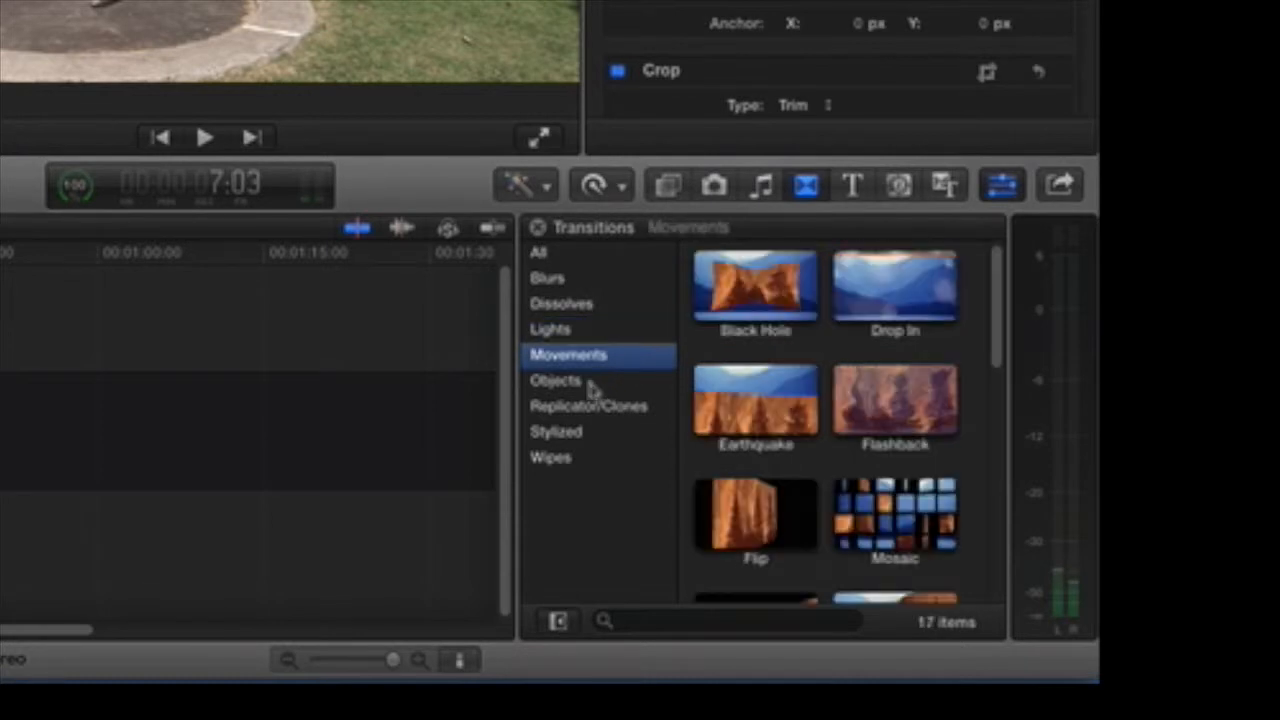
left_click(590, 386)
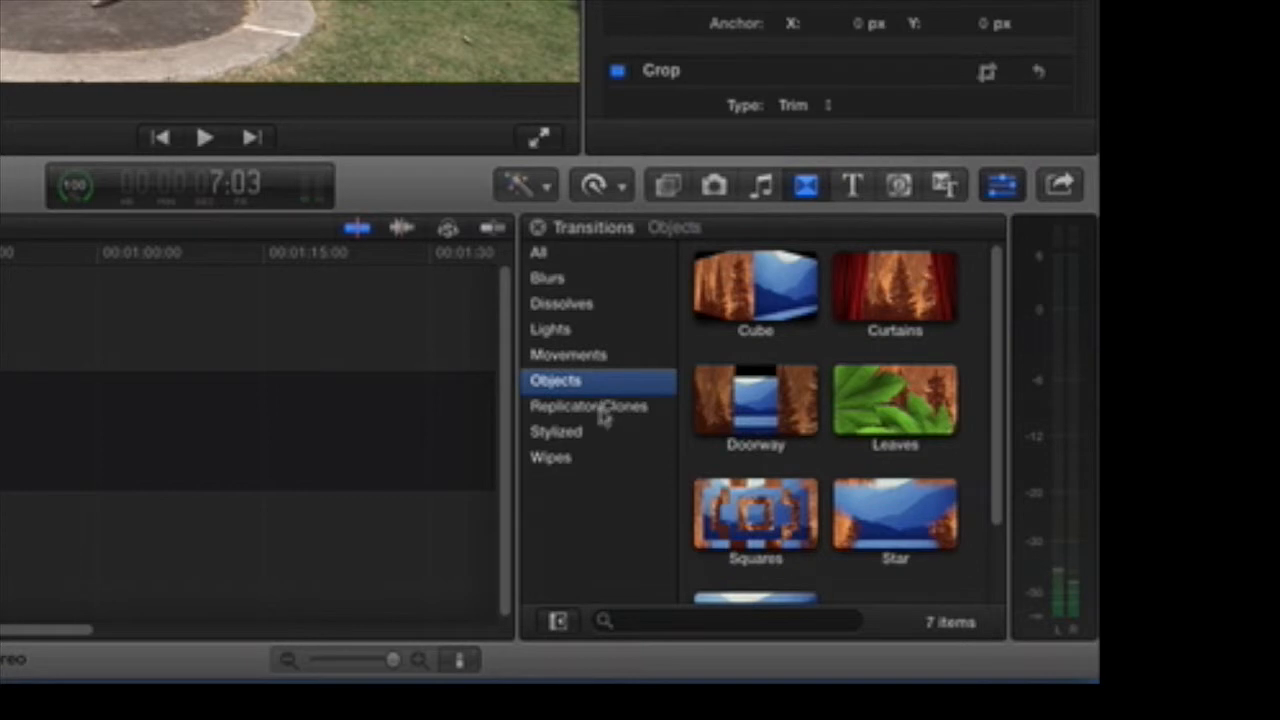
left_click(603, 418)
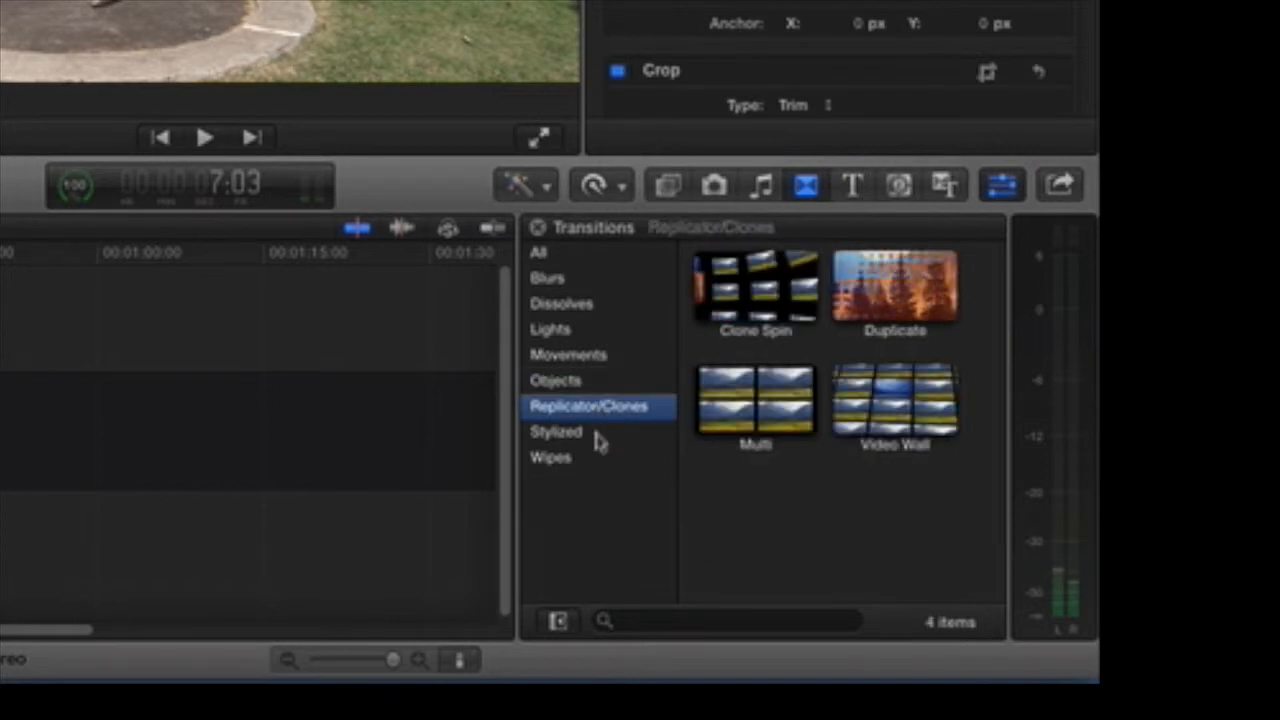
left_click(598, 443)
left_click(588, 467)
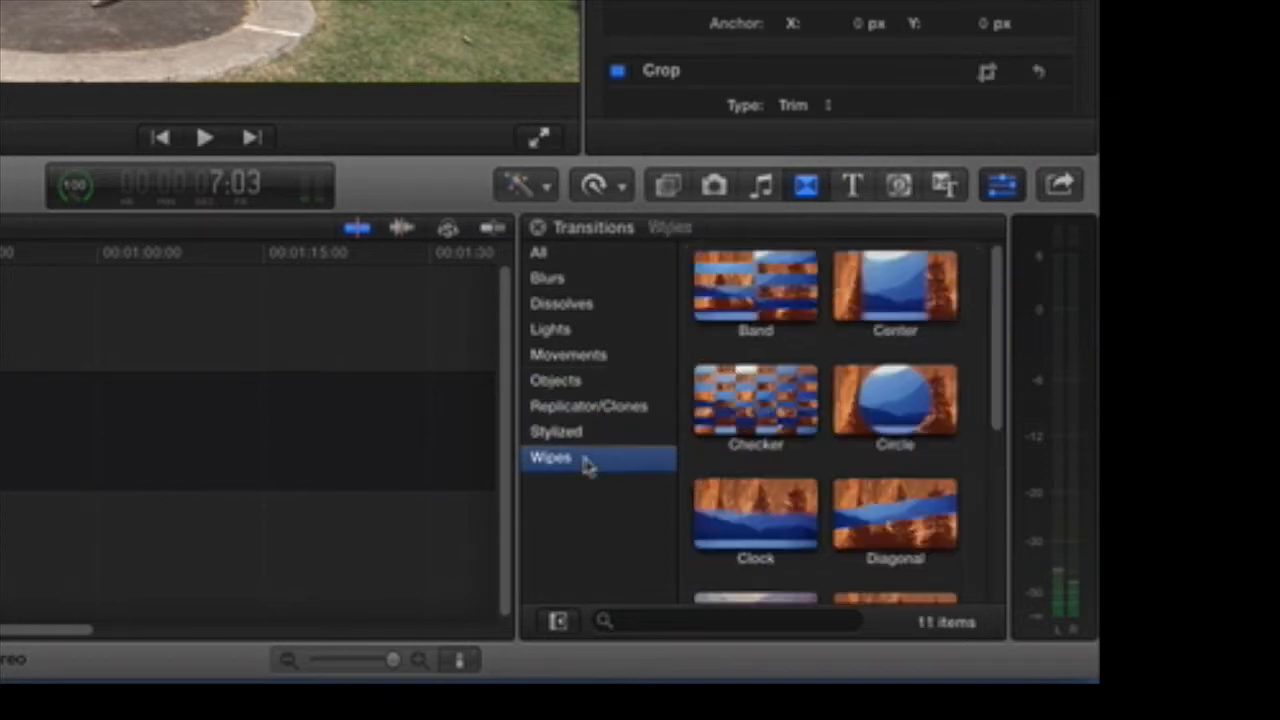
left_click(598, 338)
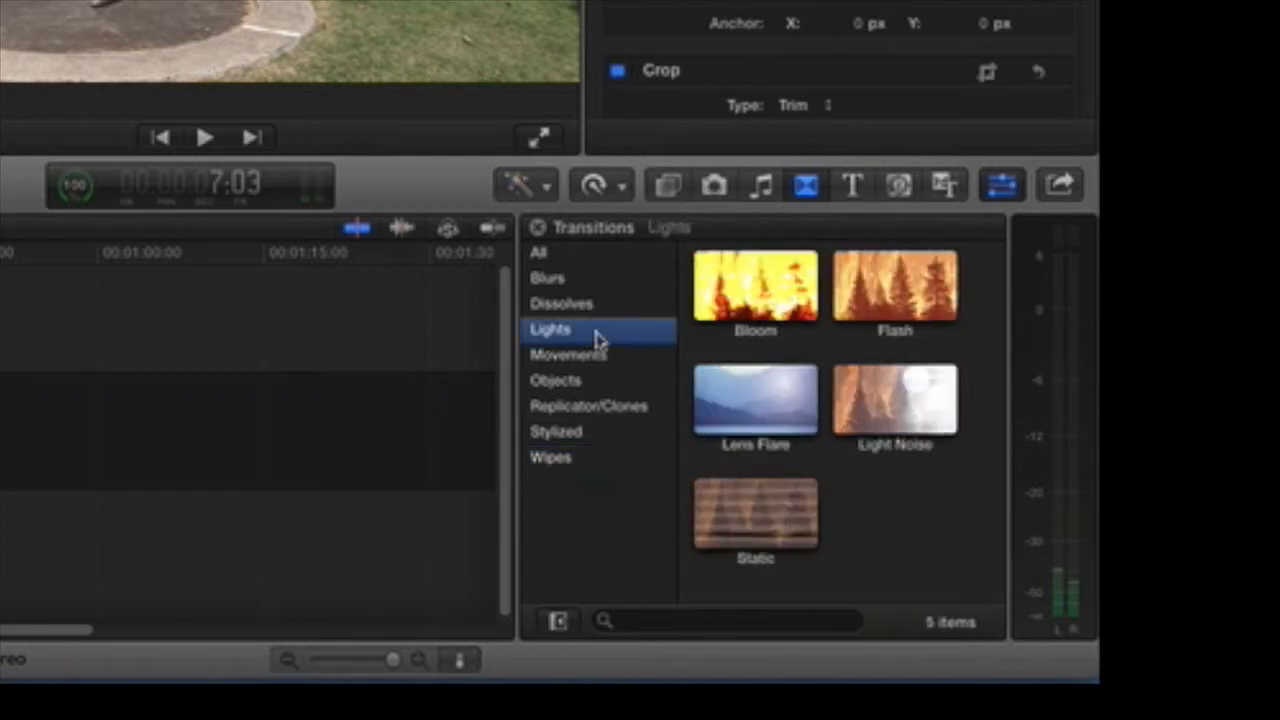
left_click(596, 275)
left_click(592, 256)
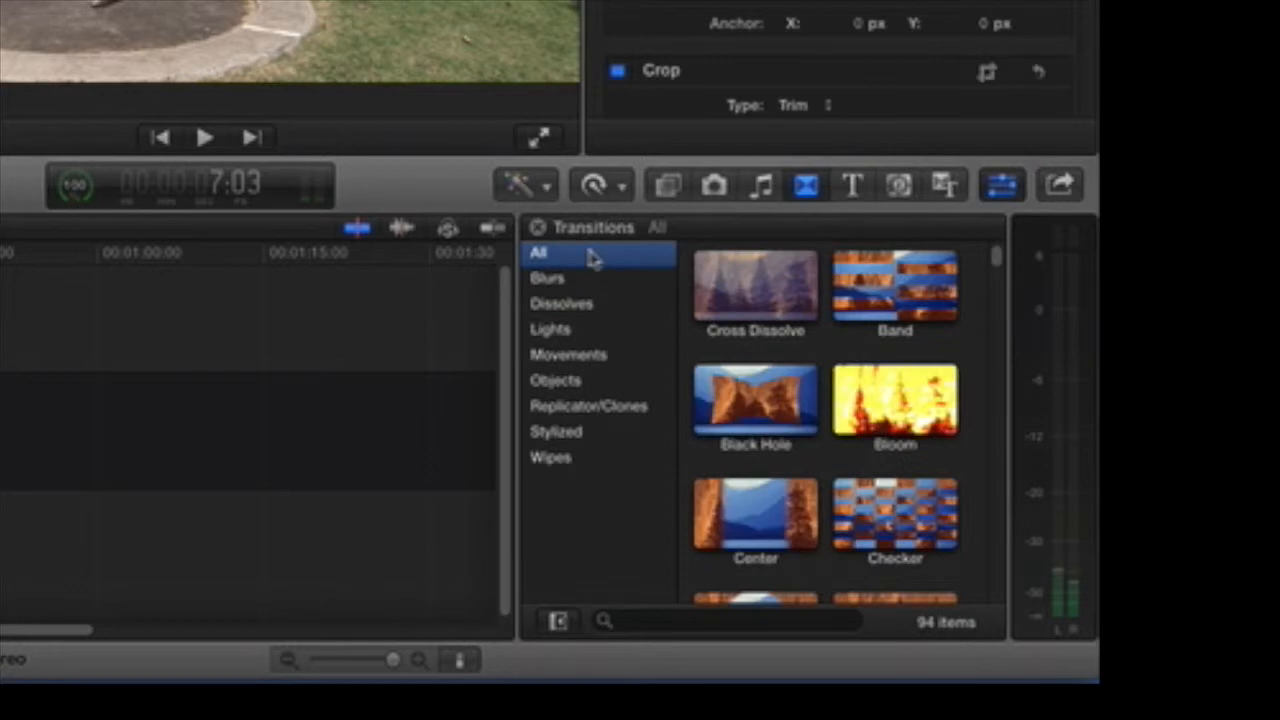
Look through the complete list of available transitions down to the Bulletin Board group and return near its beginning
scroll(752, 345, "down", 10)
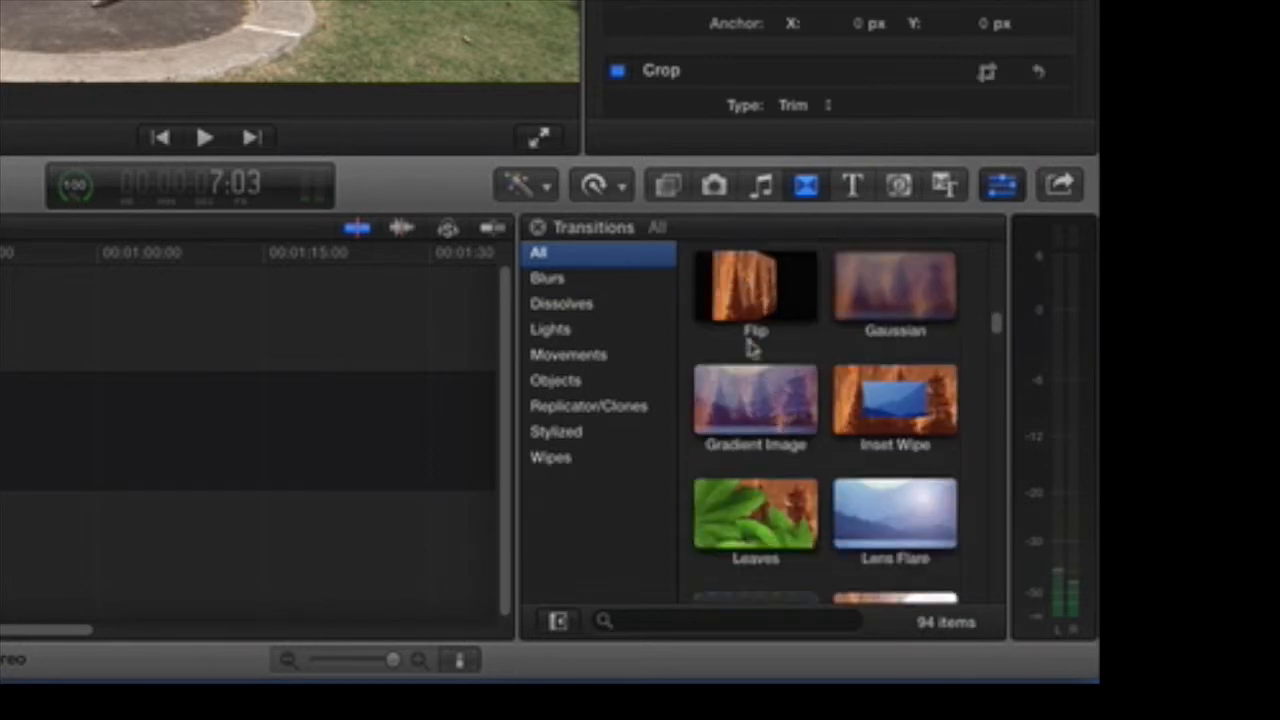
scroll(752, 345, "down", 8)
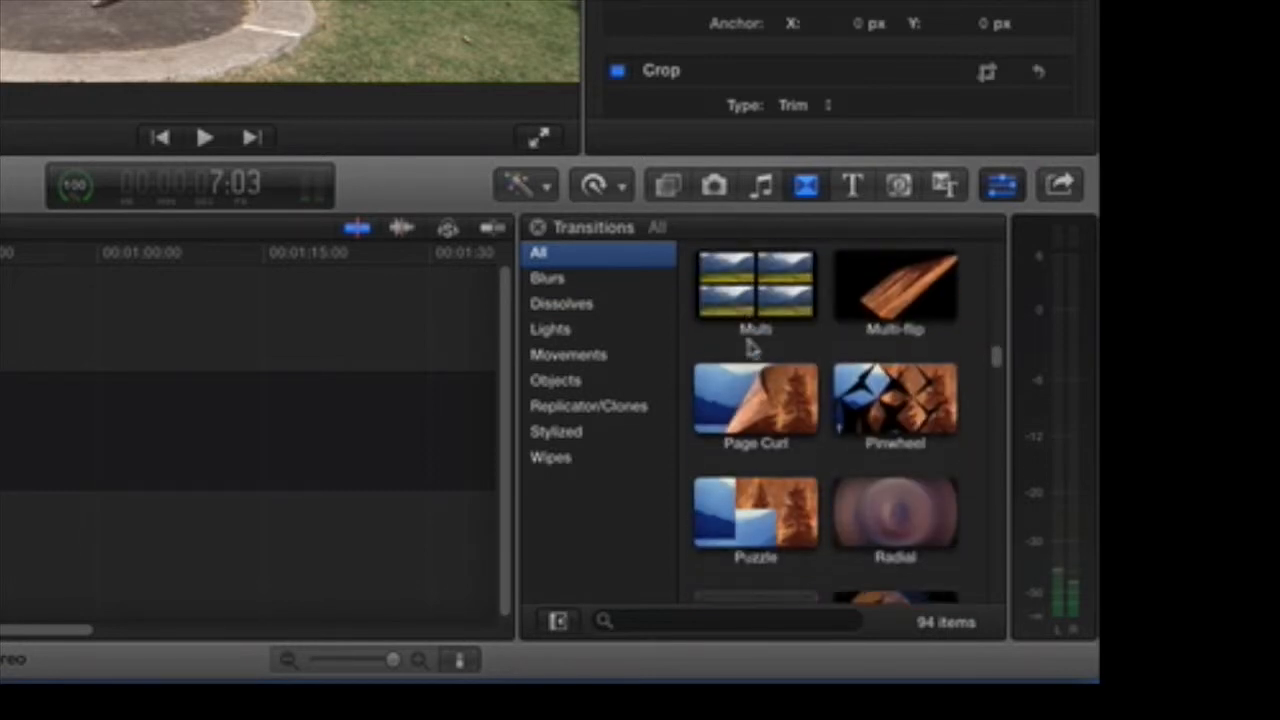
scroll(752, 345, "down", 4)
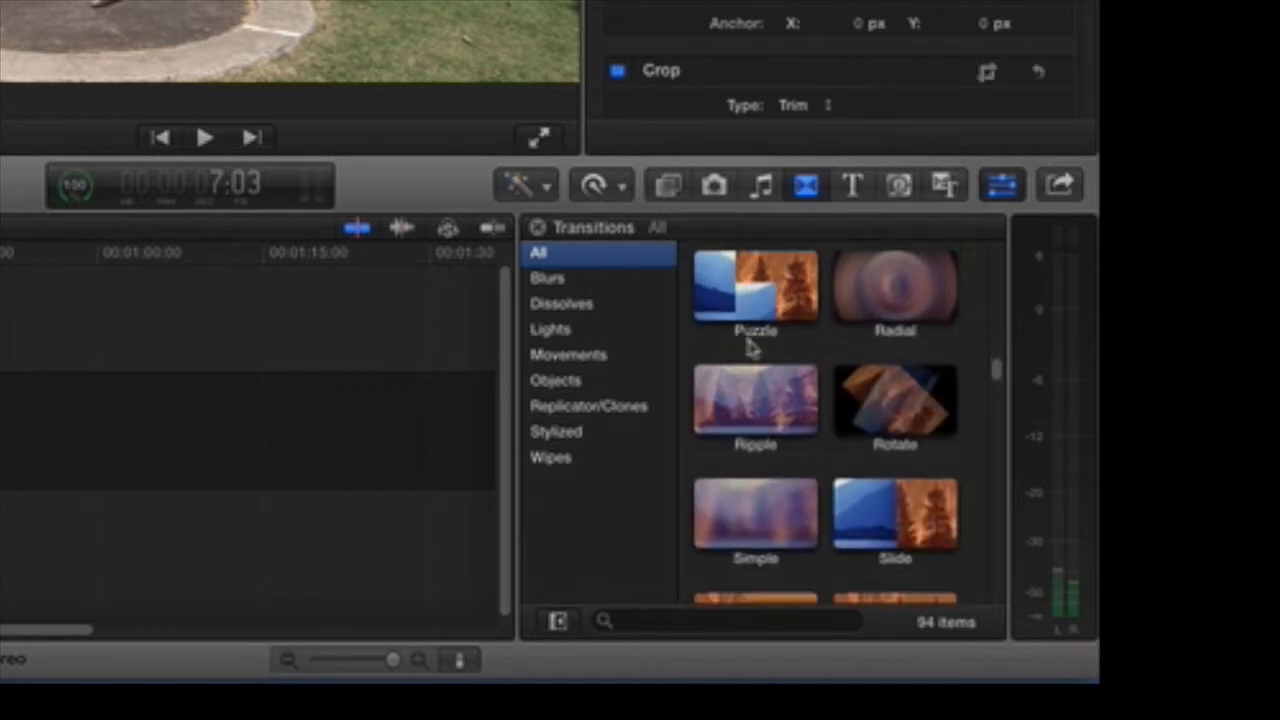
scroll(752, 345, "down", 5)
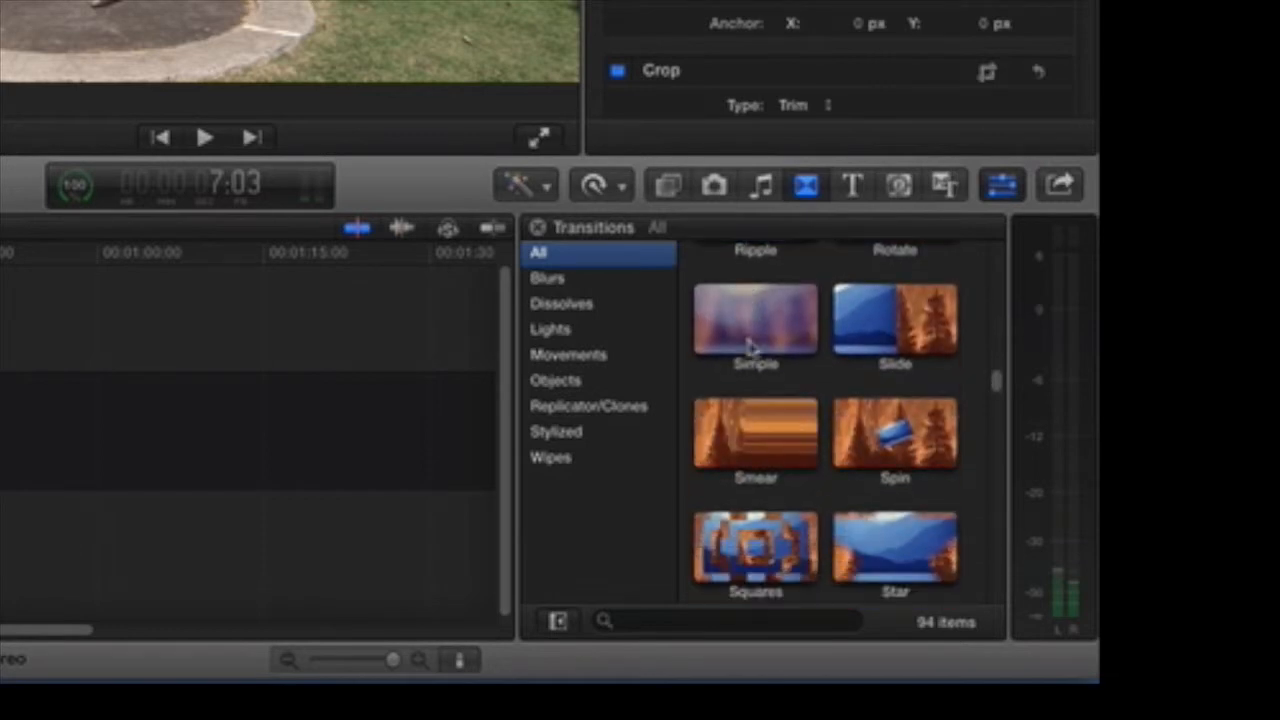
scroll(752, 345, "down", 2)
scroll(755, 350, "down", 3)
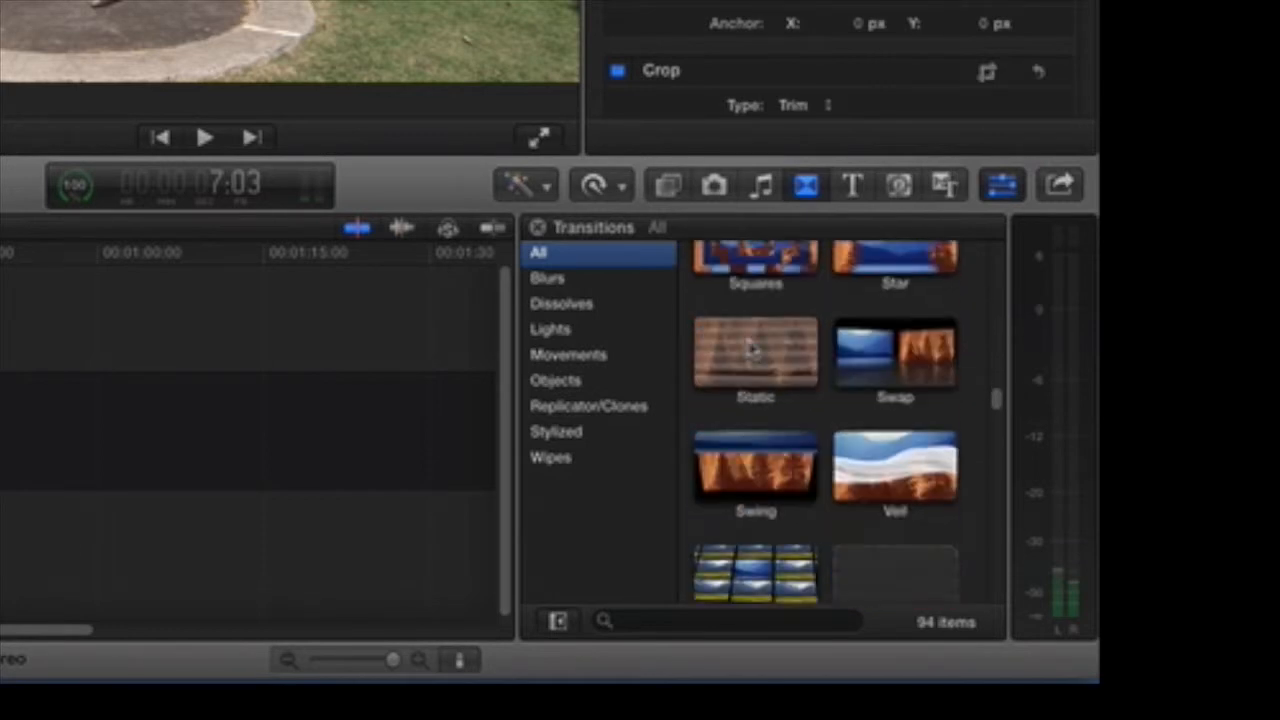
scroll(755, 347, "down", 2)
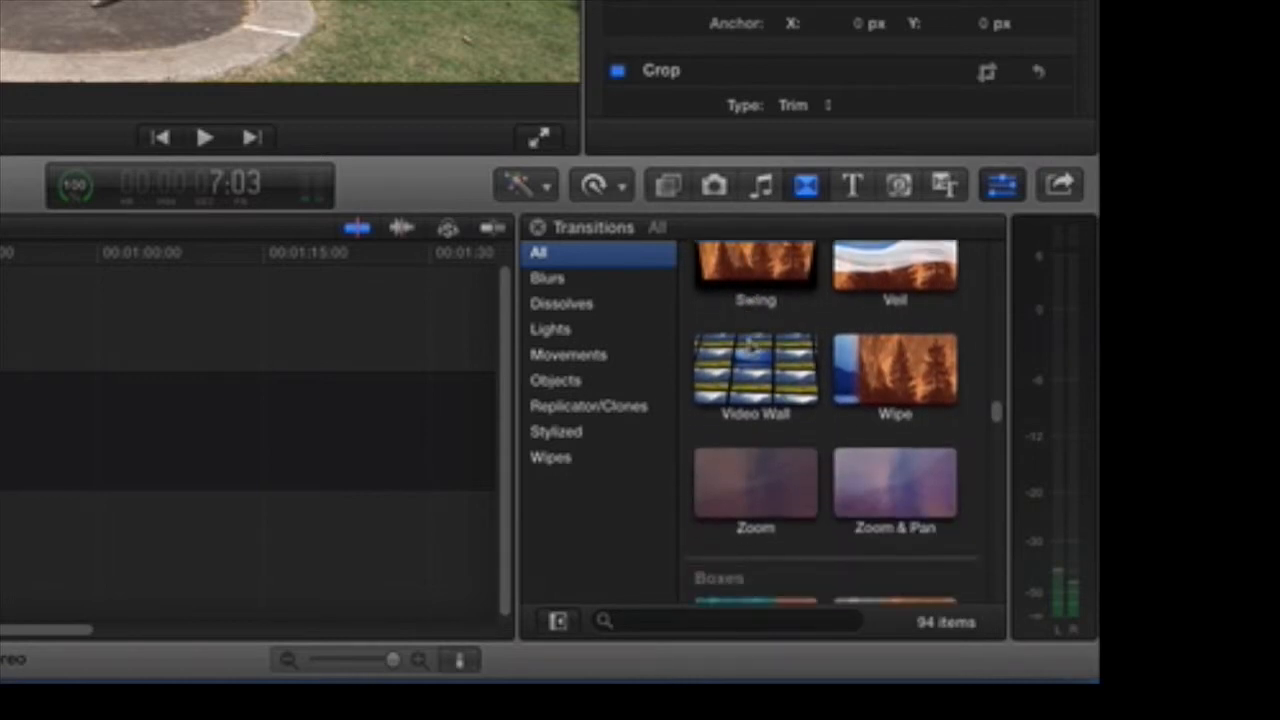
scroll(753, 346, "down", 3)
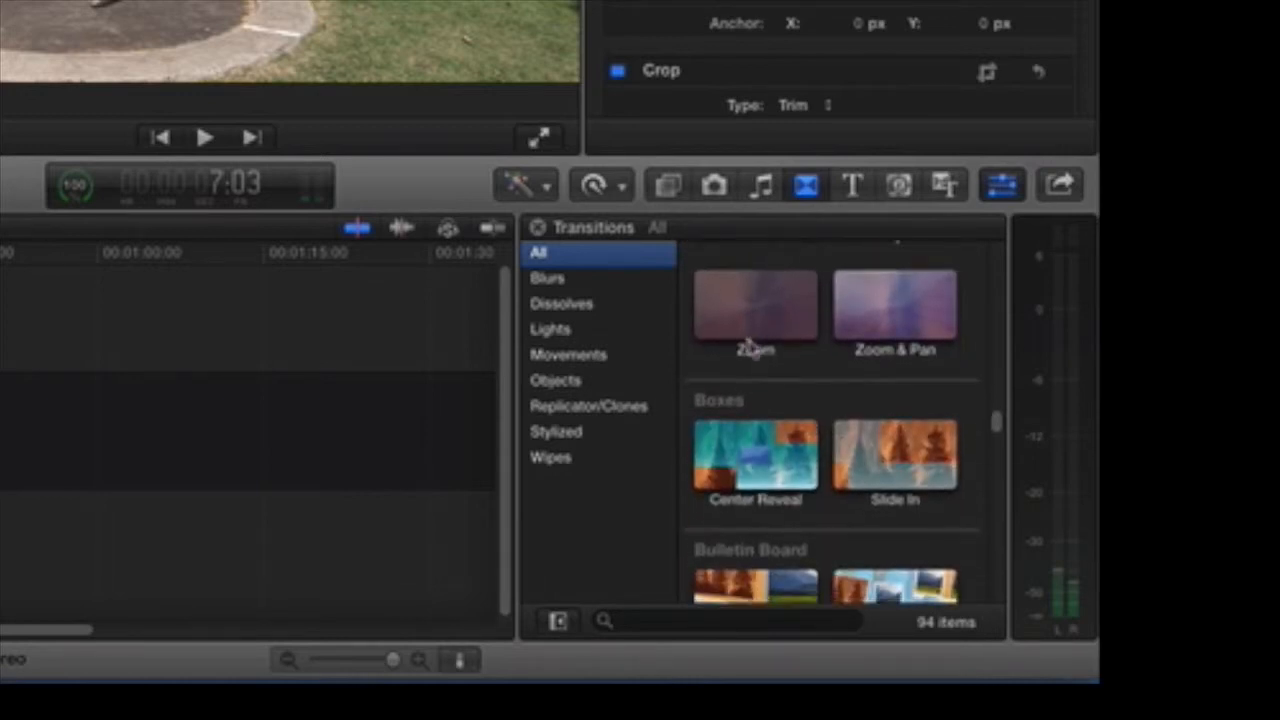
scroll(753, 346, "down", 2)
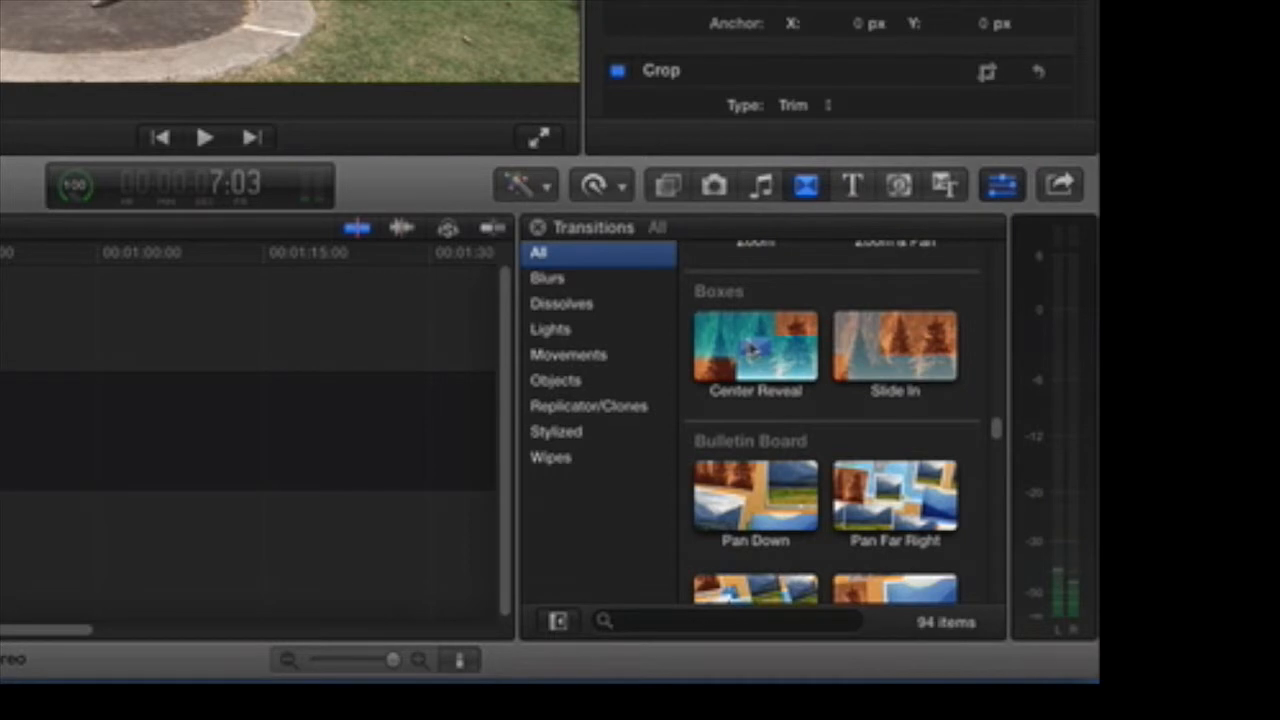
scroll(752, 348, "down", 2)
scroll(751, 346, "up", 15)
scroll(750, 345, "up", 3)
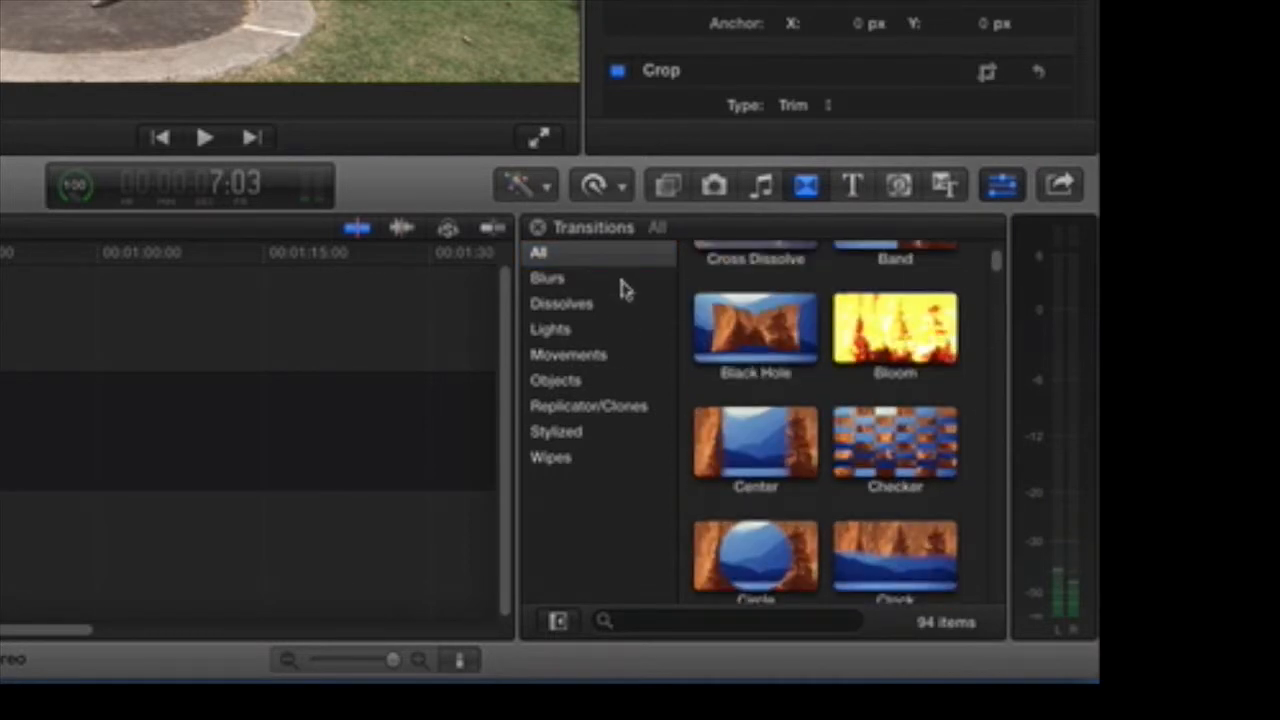
Add the Fade To Color dissolve at the cut between the two clips and play it back
left_click(560, 280)
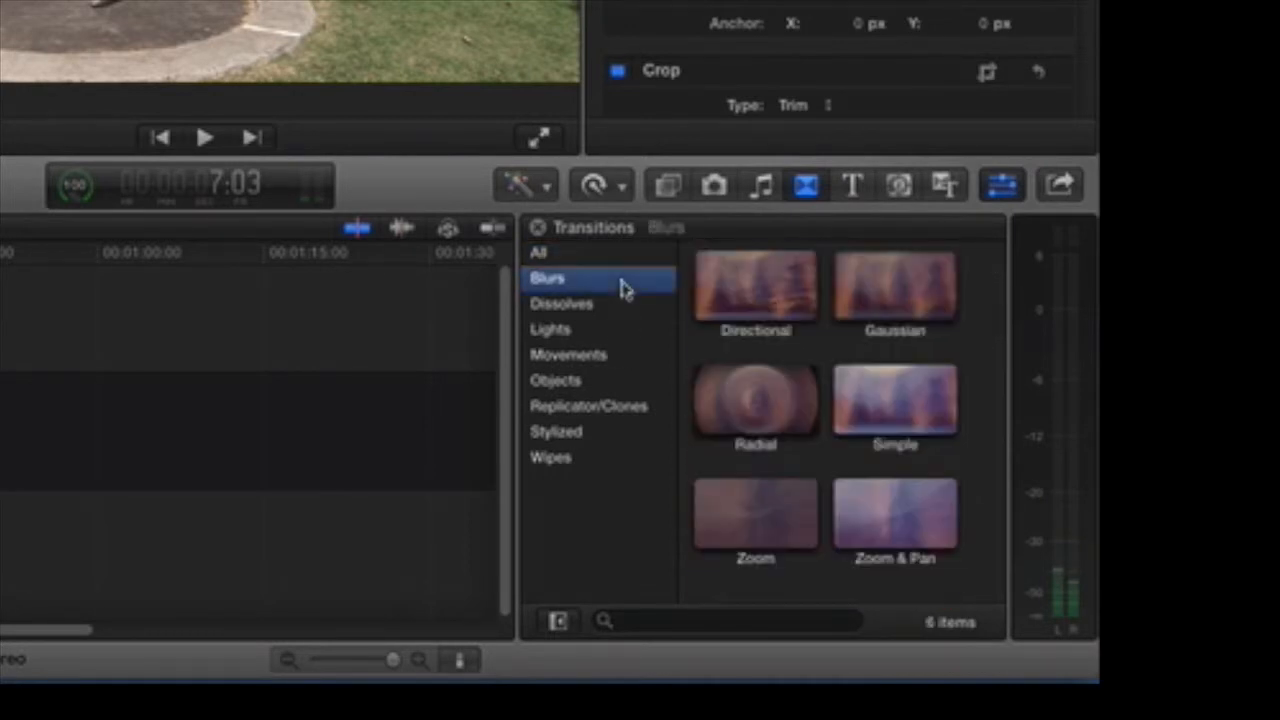
left_click(620, 308)
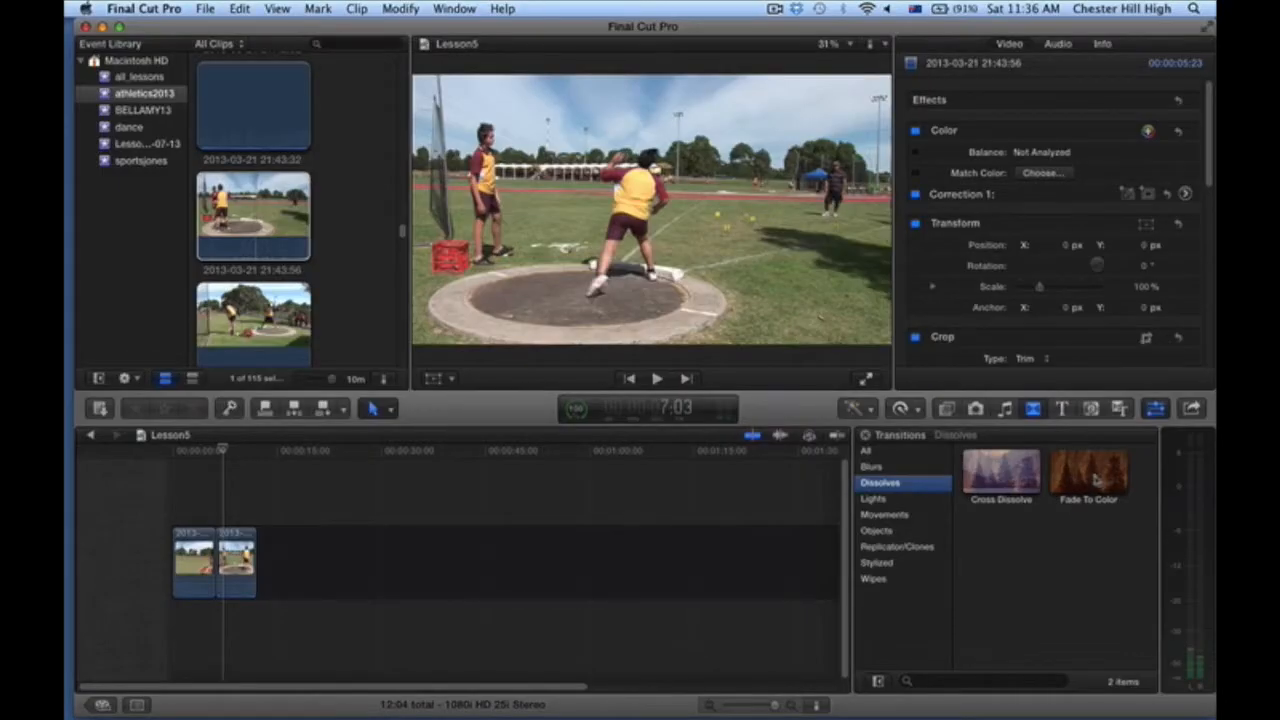
left_click_drag(1095, 480, 212, 570)
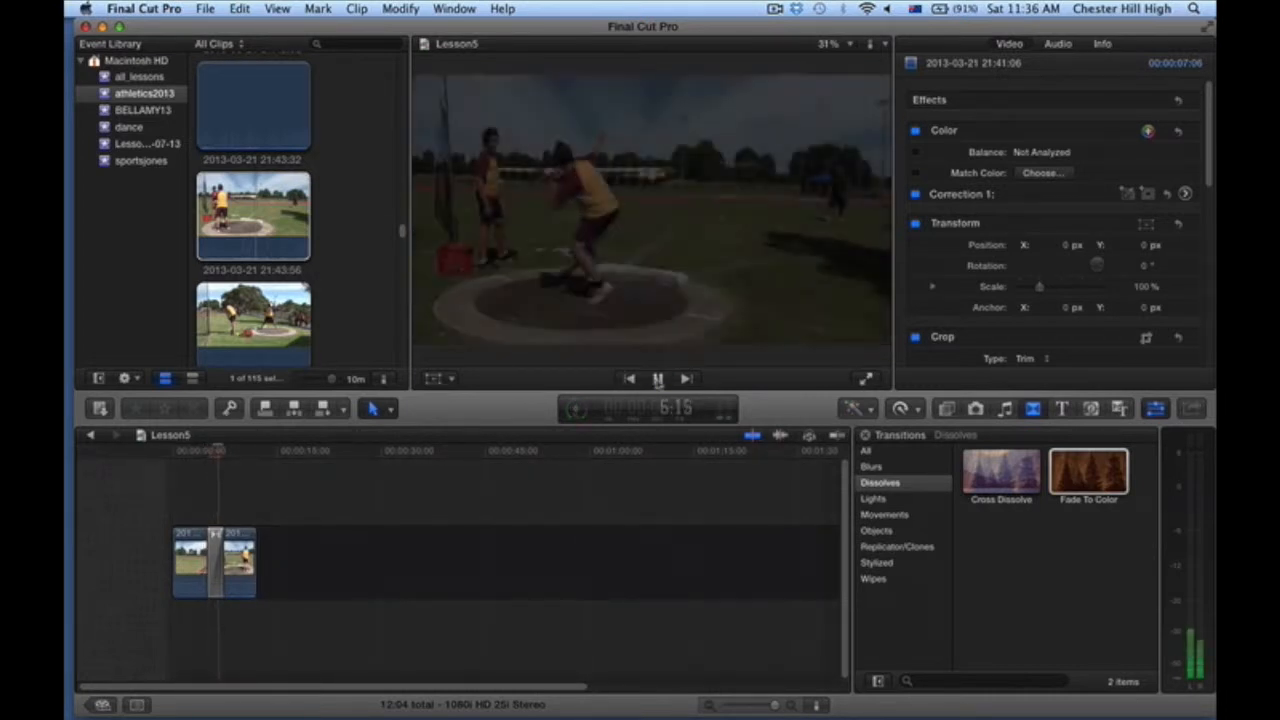
left_click(658, 379)
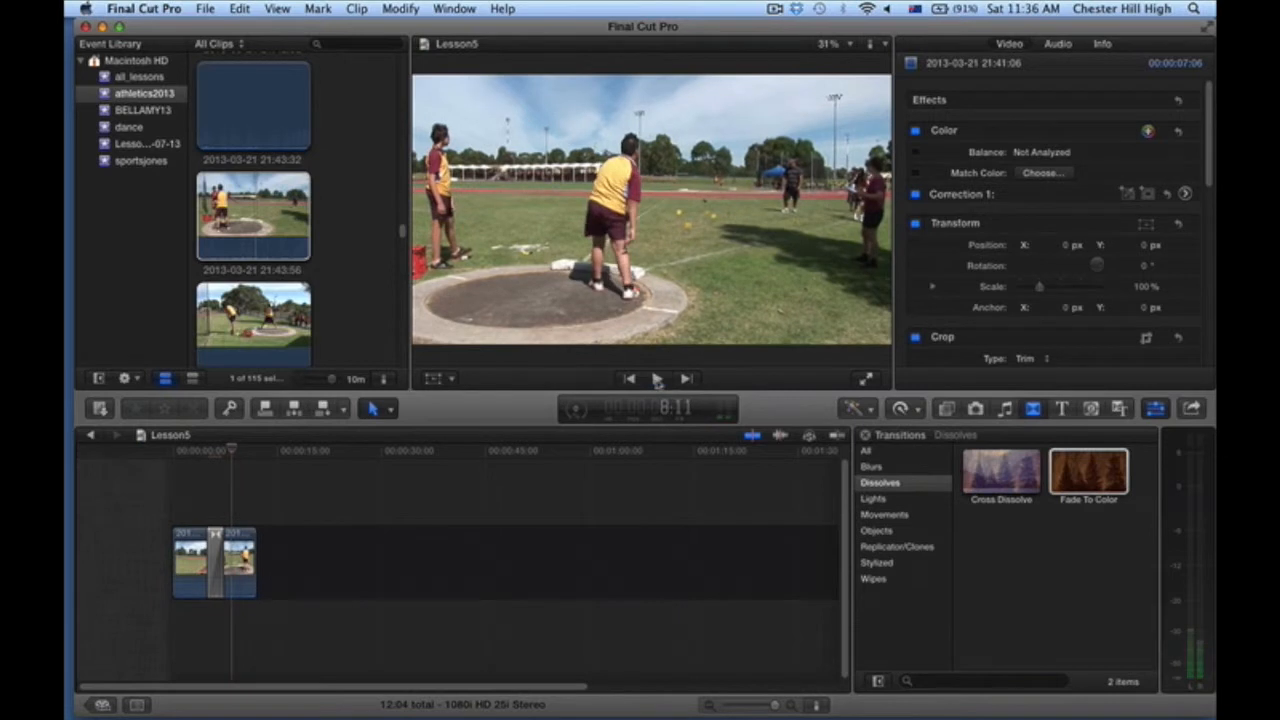
Delete the Fade To Color transition between the two clips and show all transition categories again
left_click(221, 558)
key("Delete")
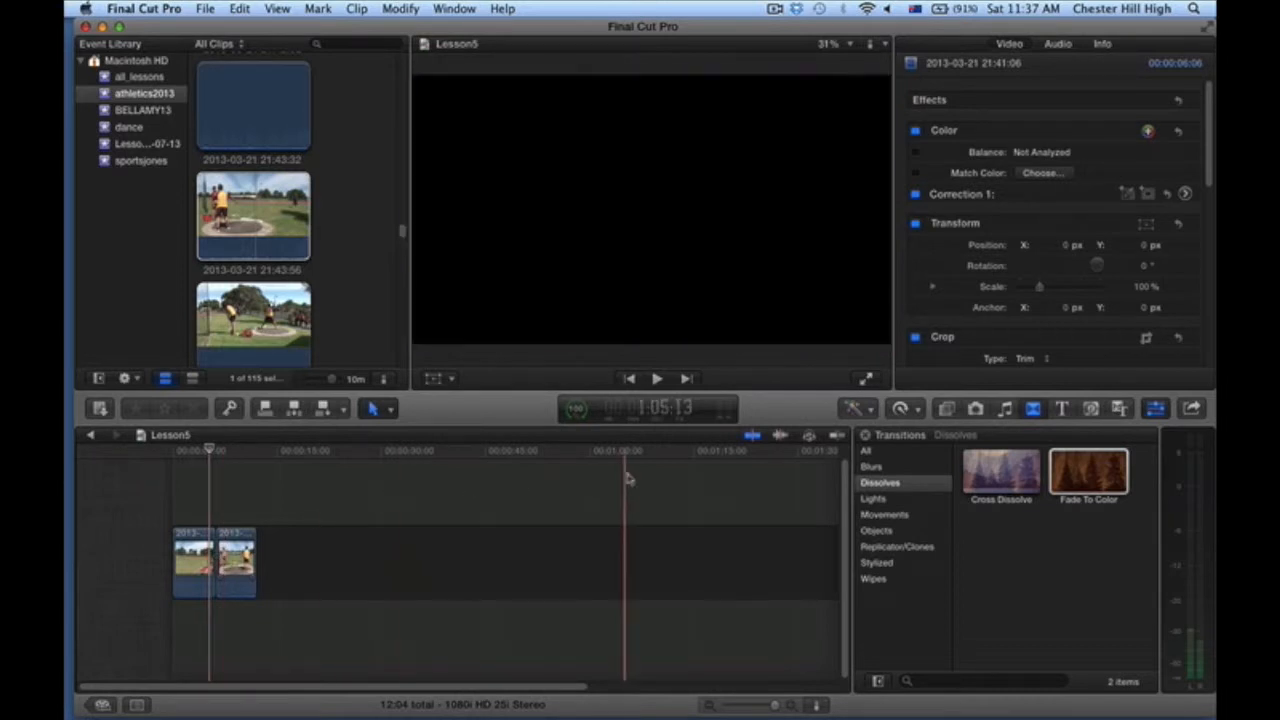
left_click(901, 458)
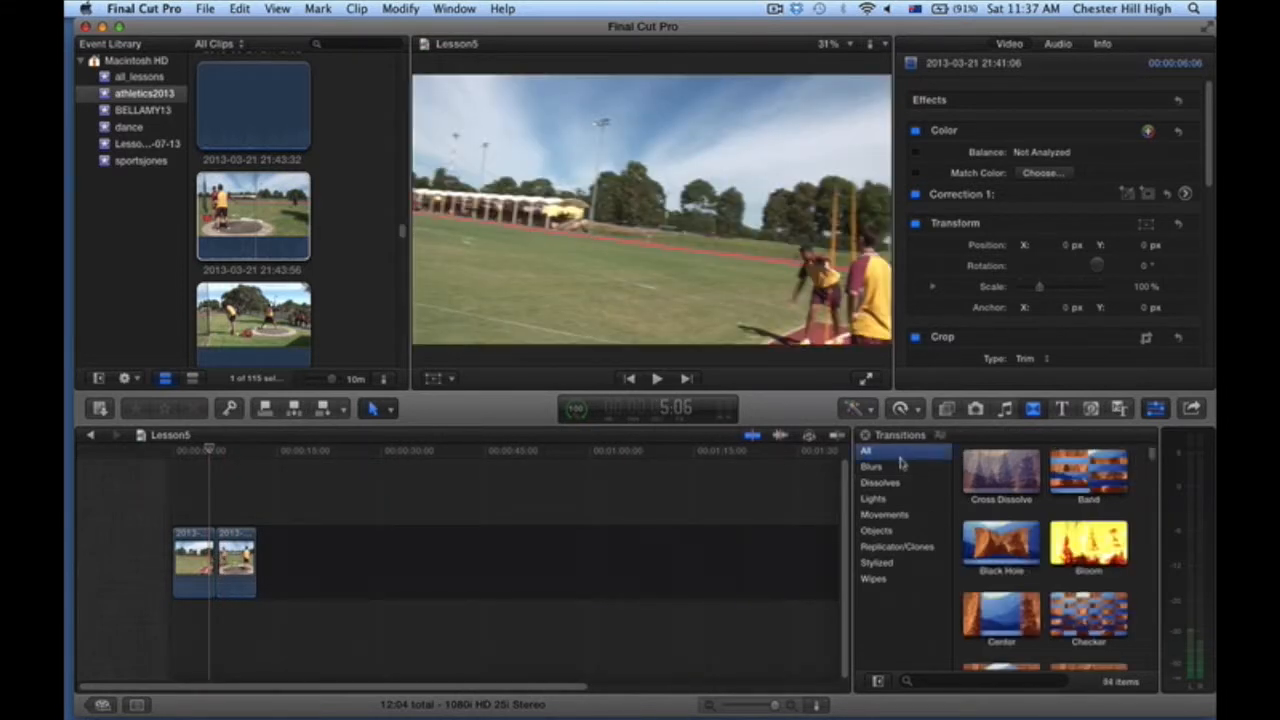
Add the Band transition at the cut between the two clips and play it back
left_click_drag(1075, 482, 212, 578)
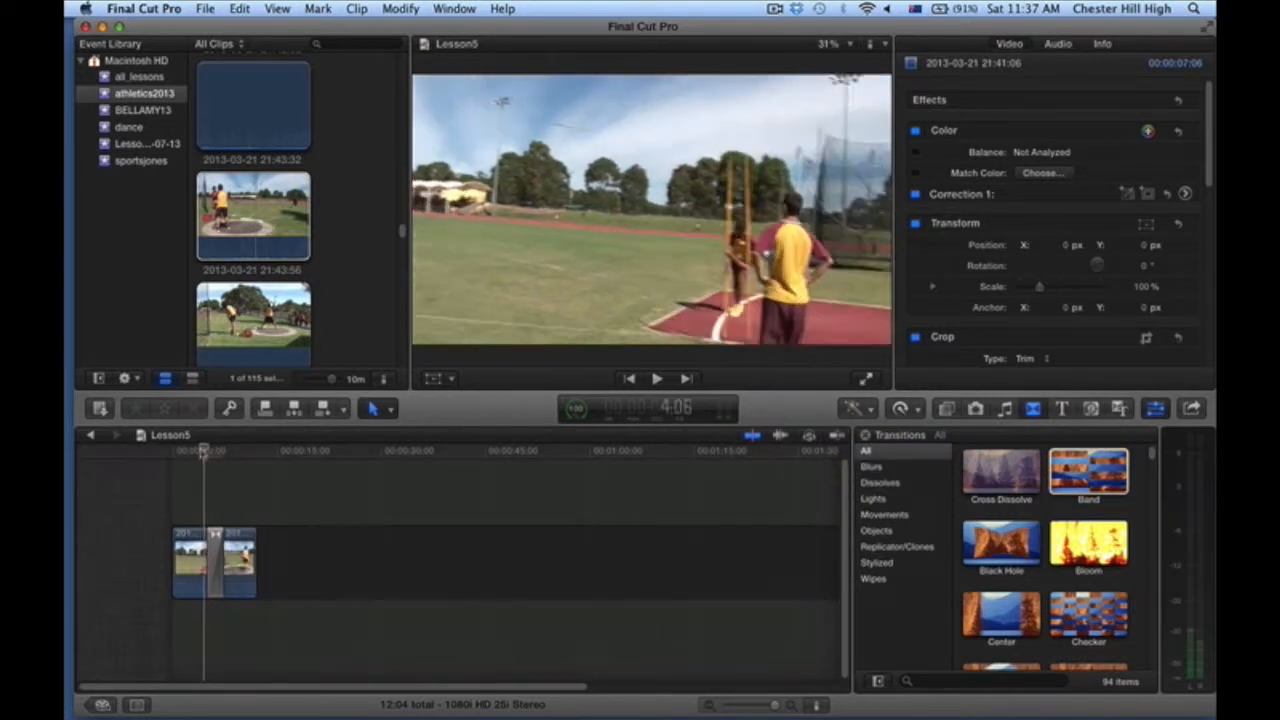
left_click(656, 379)
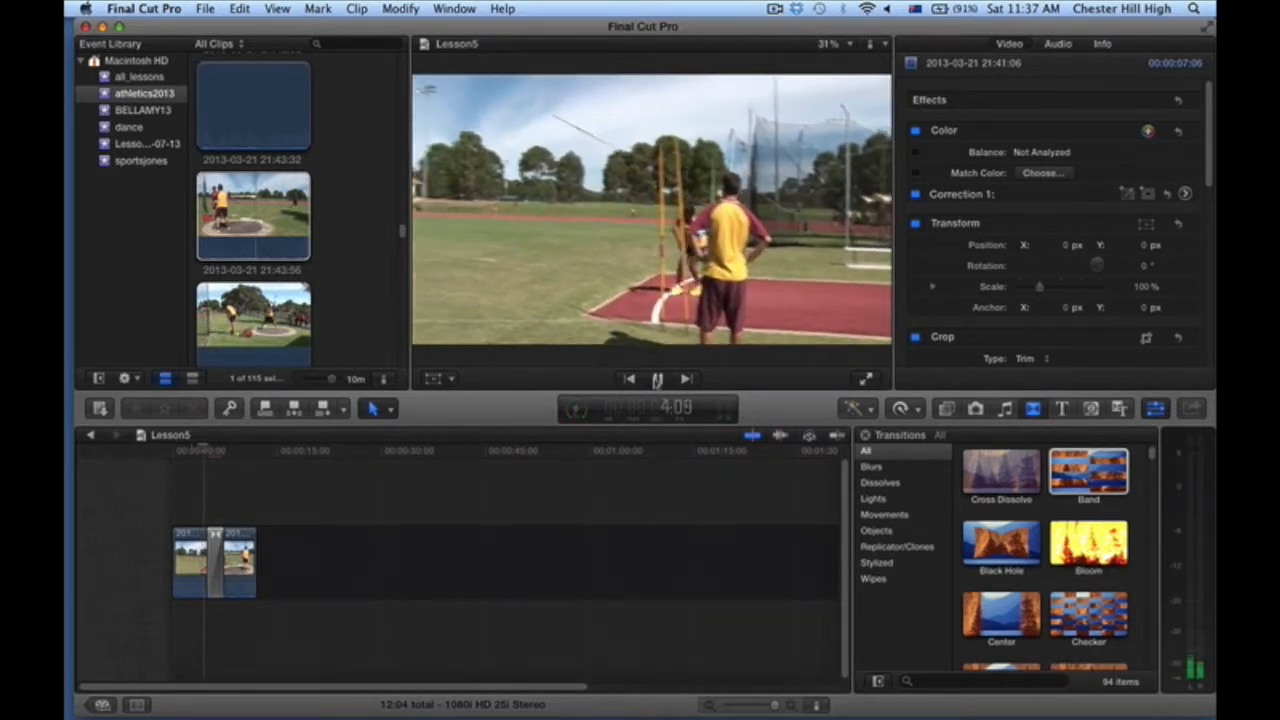
left_click(656, 379)
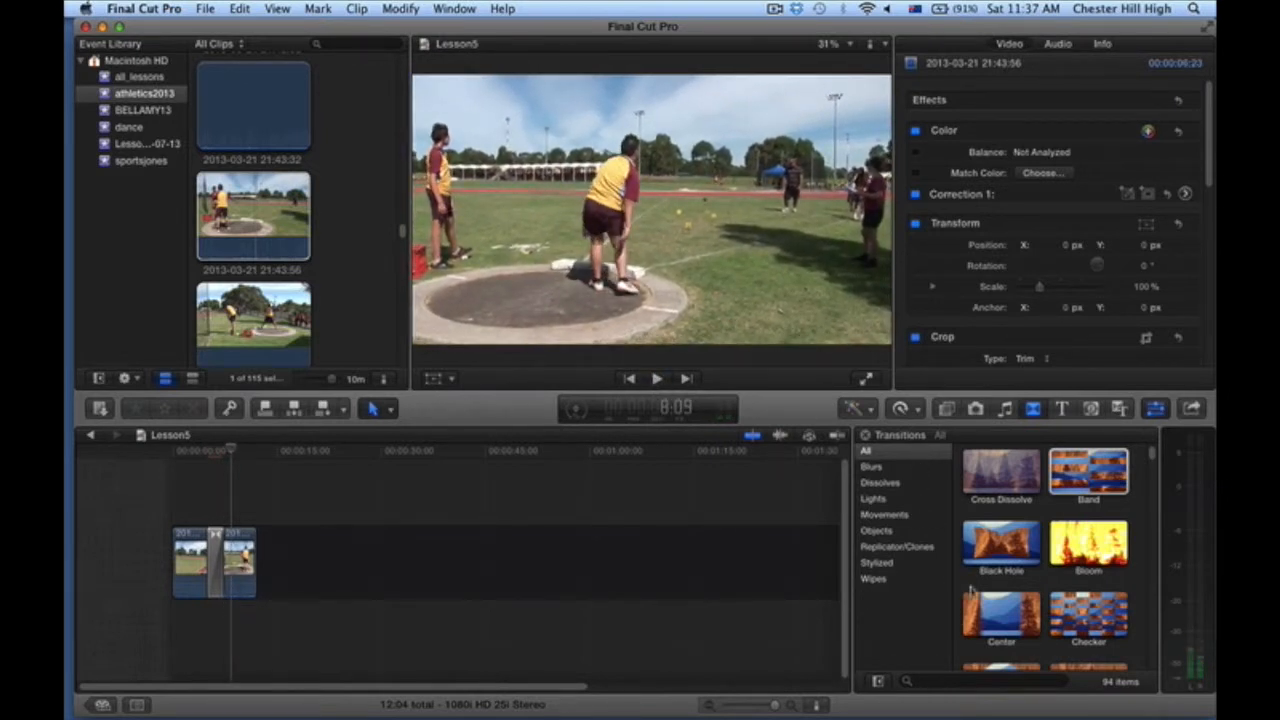
Replace the Band transition between the clips with Clone Spin from the transitions library and place the playhead ahead of it
scroll(1023, 478, "down", 5)
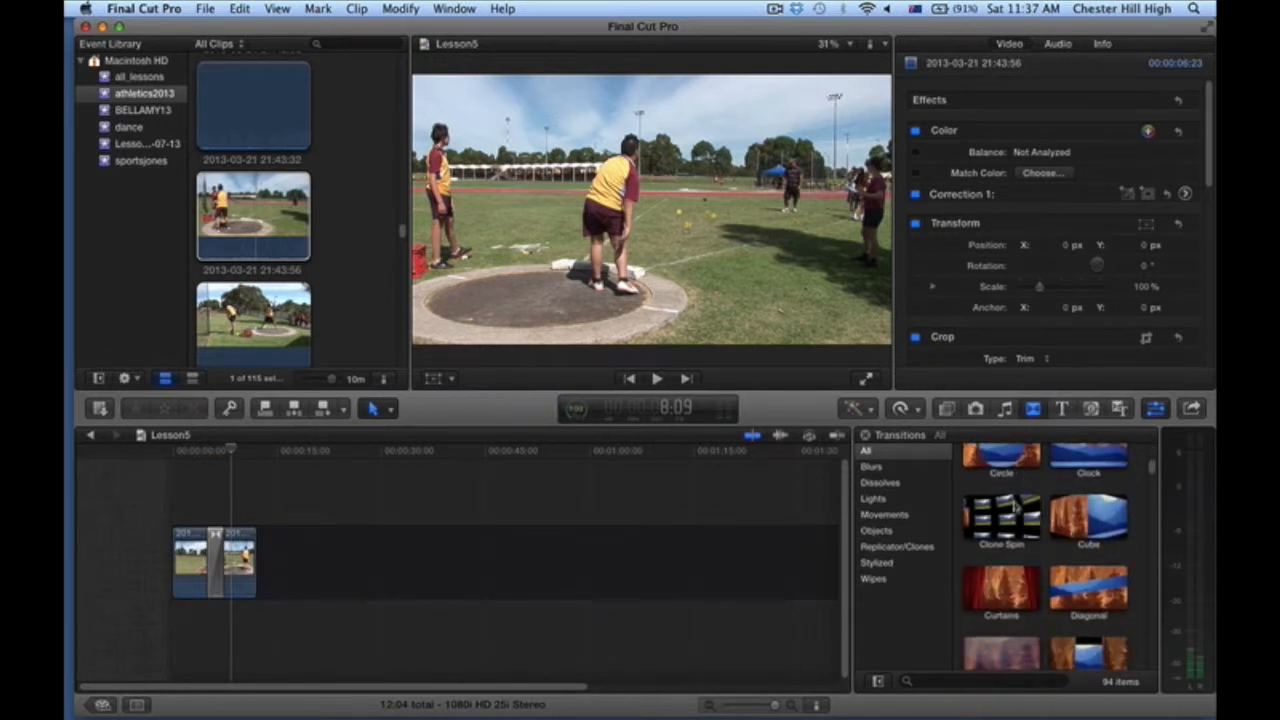
scroll(1015, 507, "down", 4)
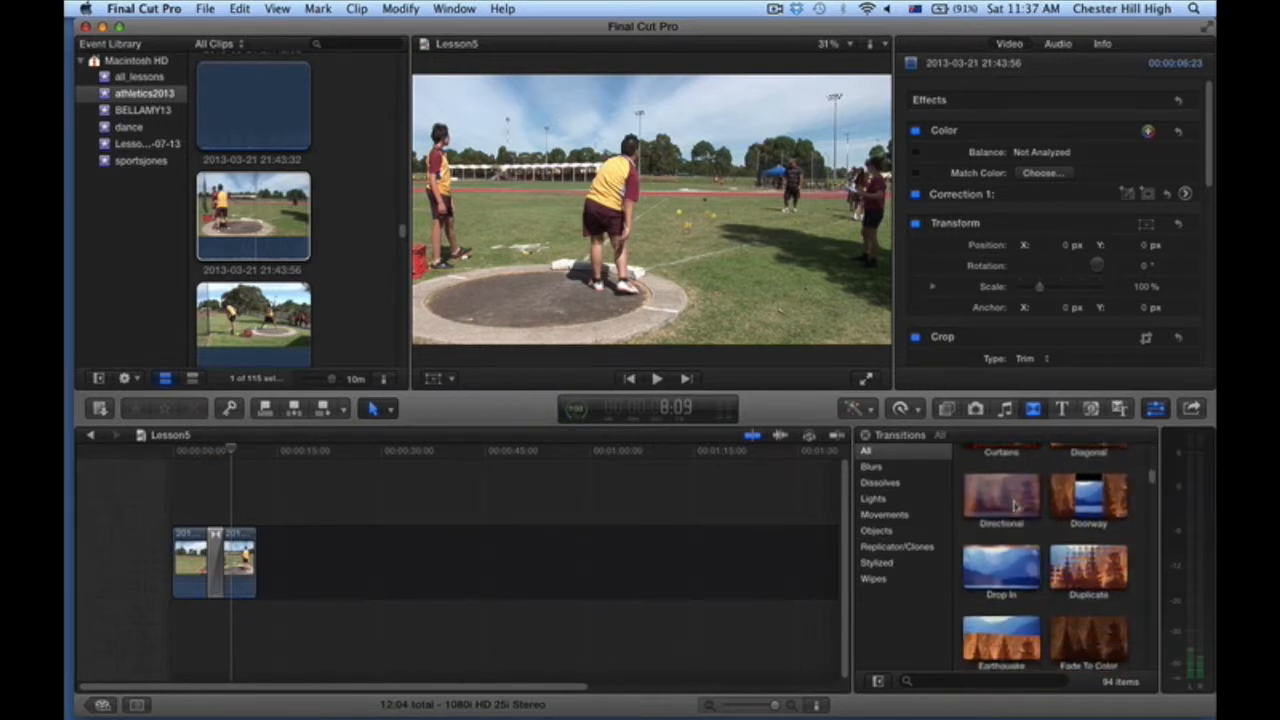
scroll(1014, 505, "down", 3)
scroll(1014, 507, "down", 3)
right_click(1014, 506)
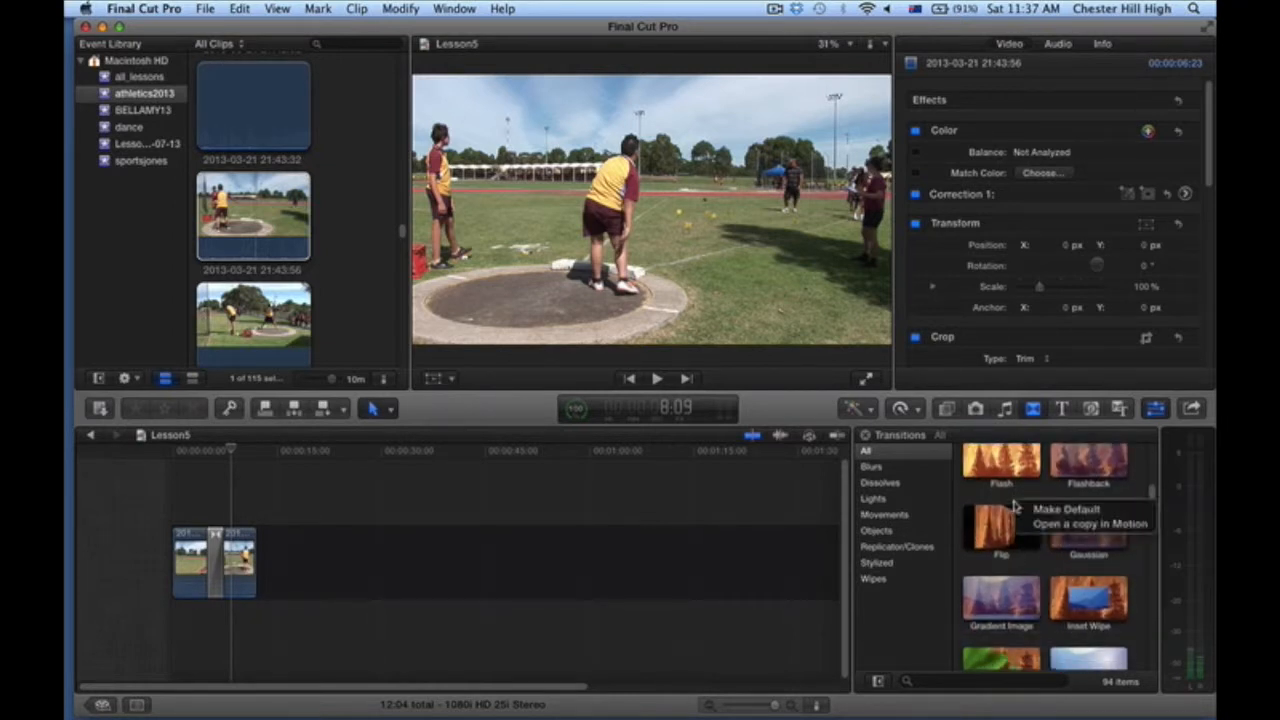
left_click(975, 488)
scroll(943, 493, "up", 2)
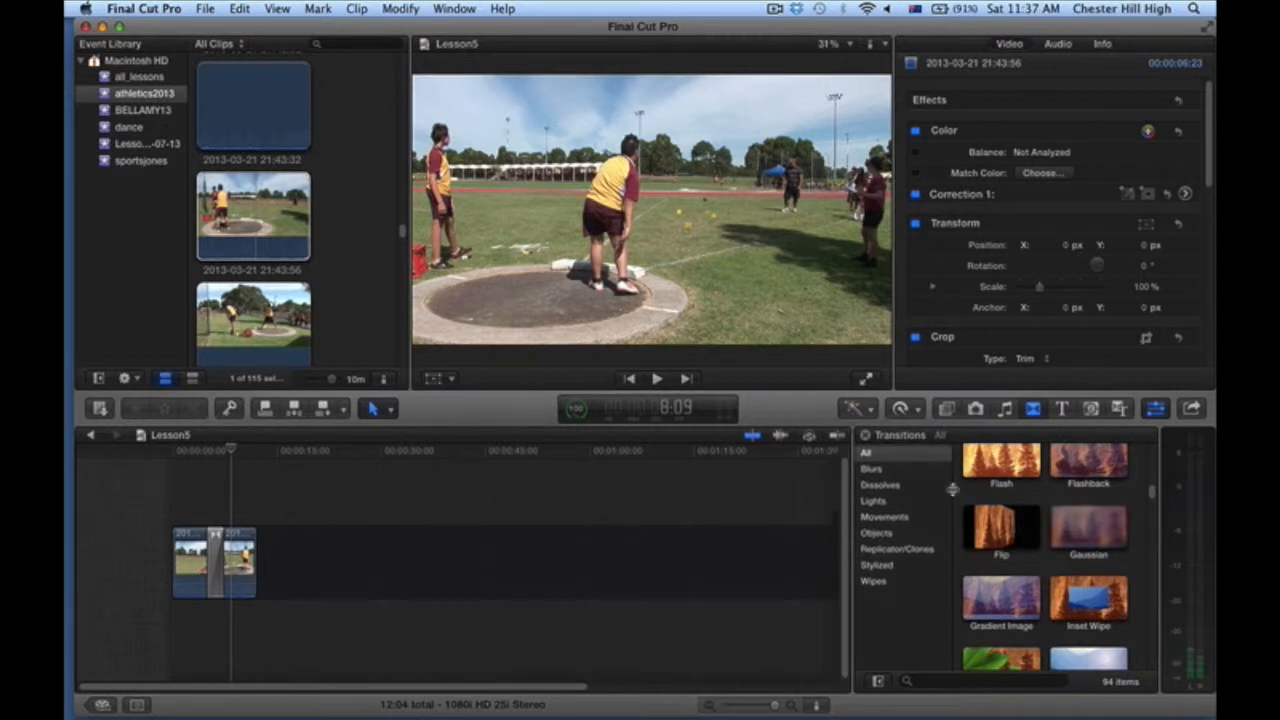
scroll(1048, 488, "up", 5)
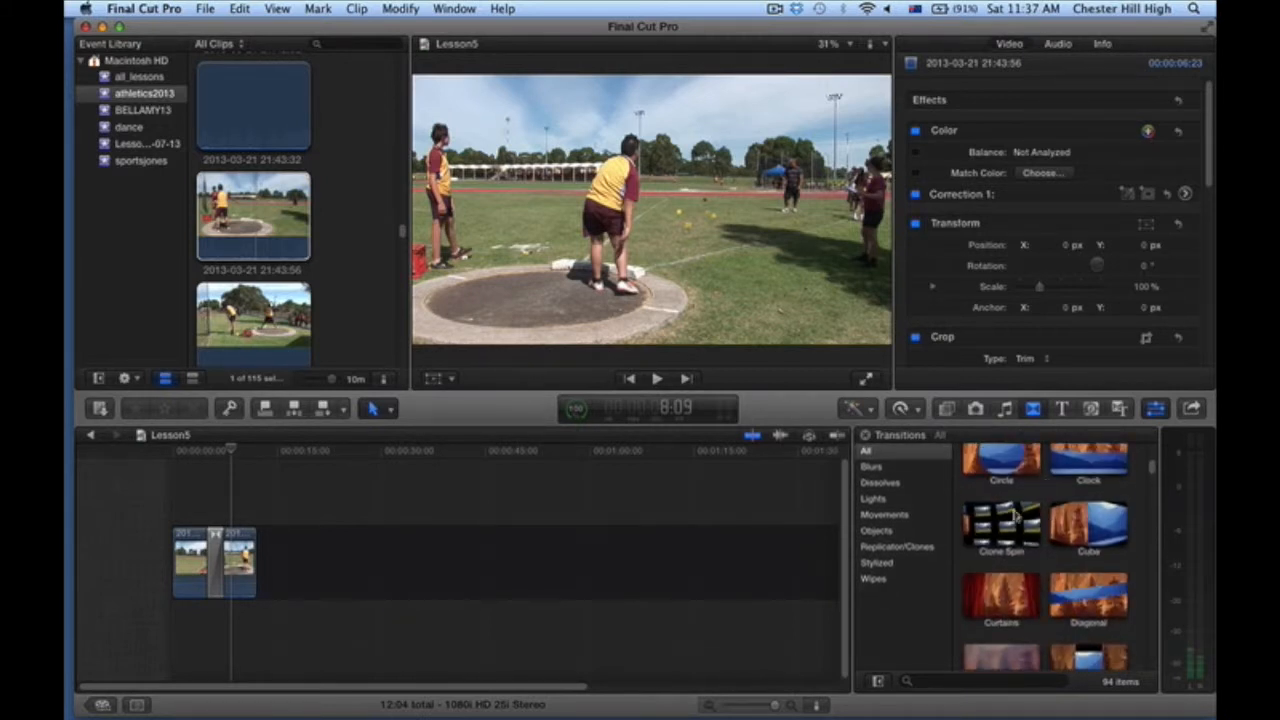
mouse_move(1011, 515)
left_mouse_down()
mouse_move(757, 477)
mouse_move(510, 488)
left_mouse_up()
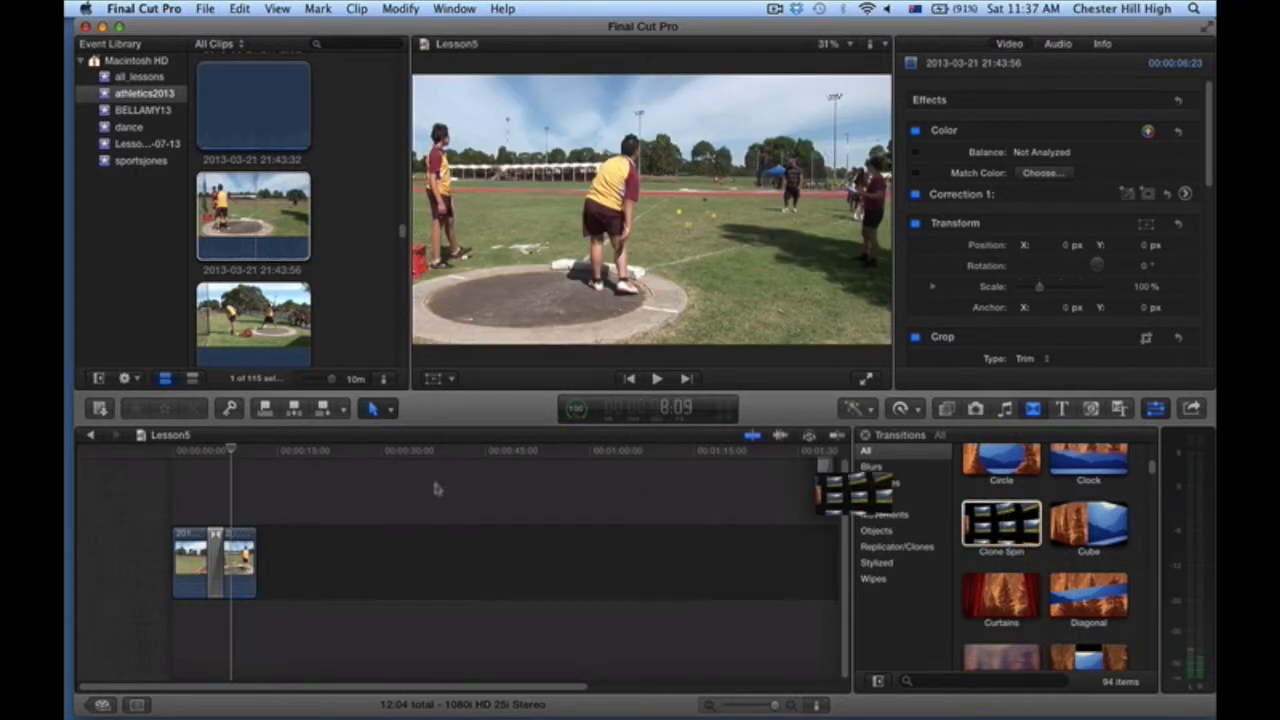
left_click_drag(318, 494, 214, 546)
left_click(202, 451)
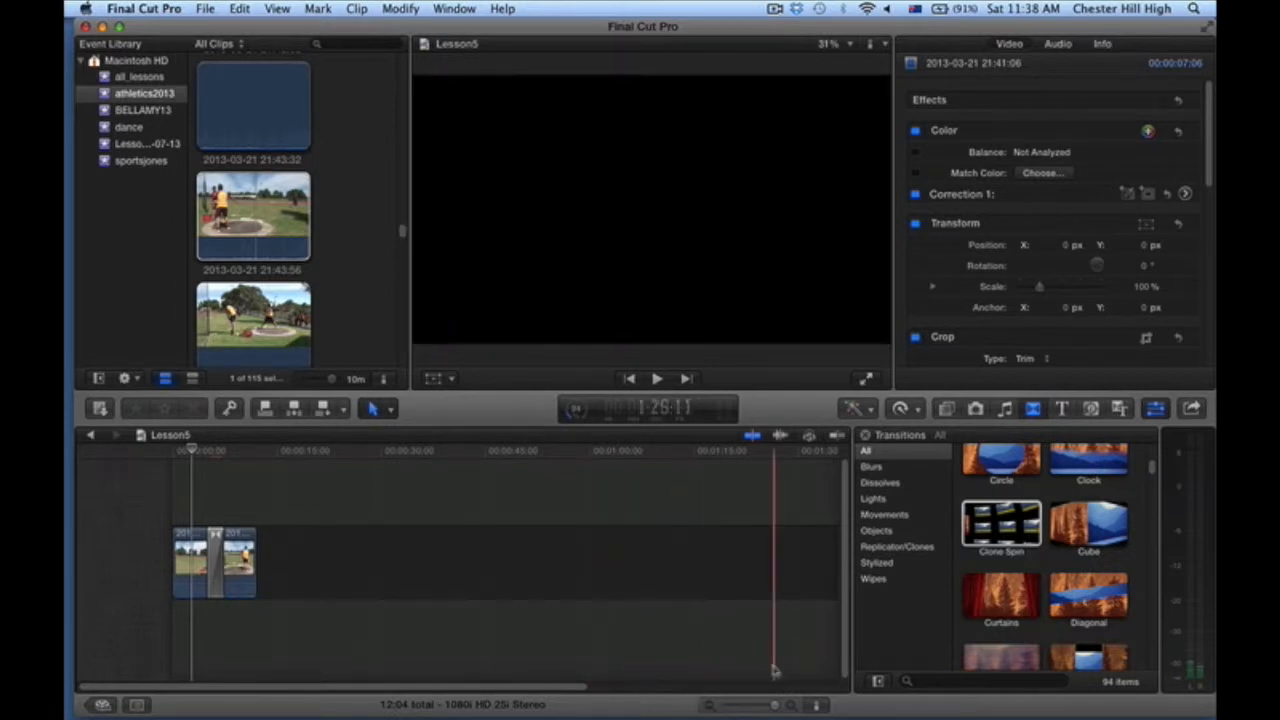
Select the Clone Spin transition in an enlarged timeline view and examine its settings and numbered markers
left_click_drag(774, 707, 763, 707)
scroll(706, 642, "right", 10)
scroll(704, 642, "right", 5)
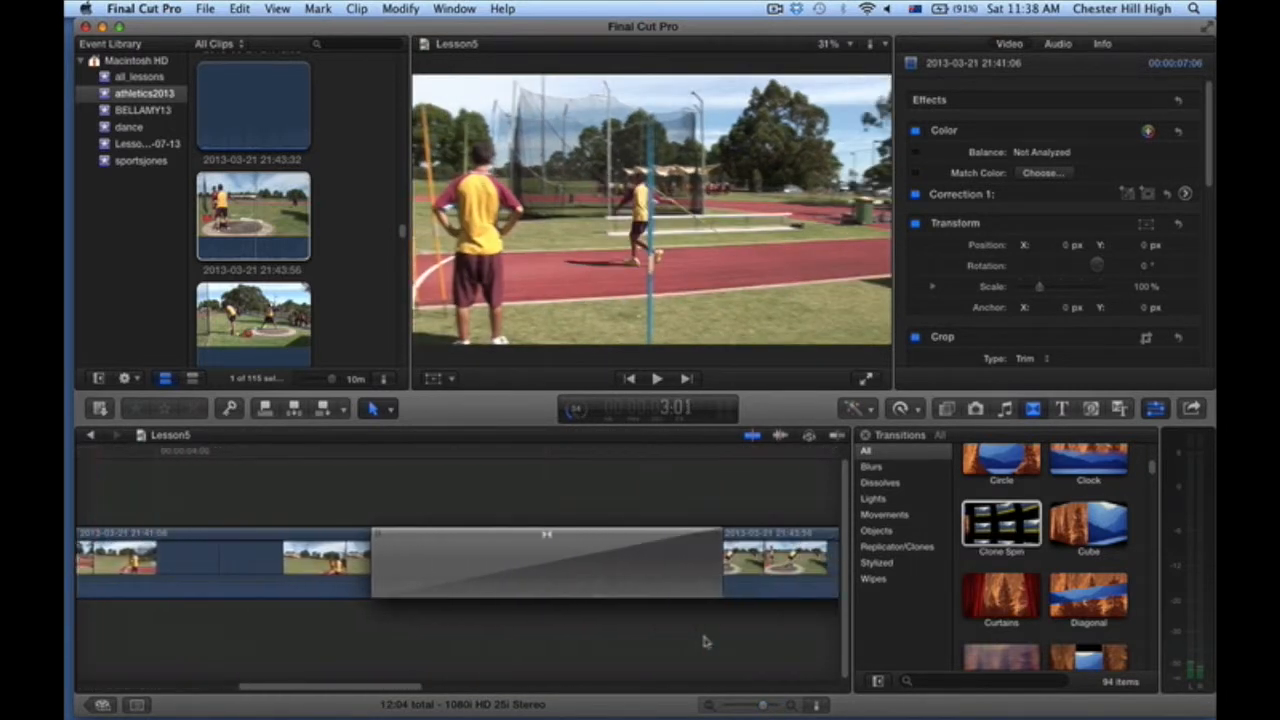
left_click(481, 569)
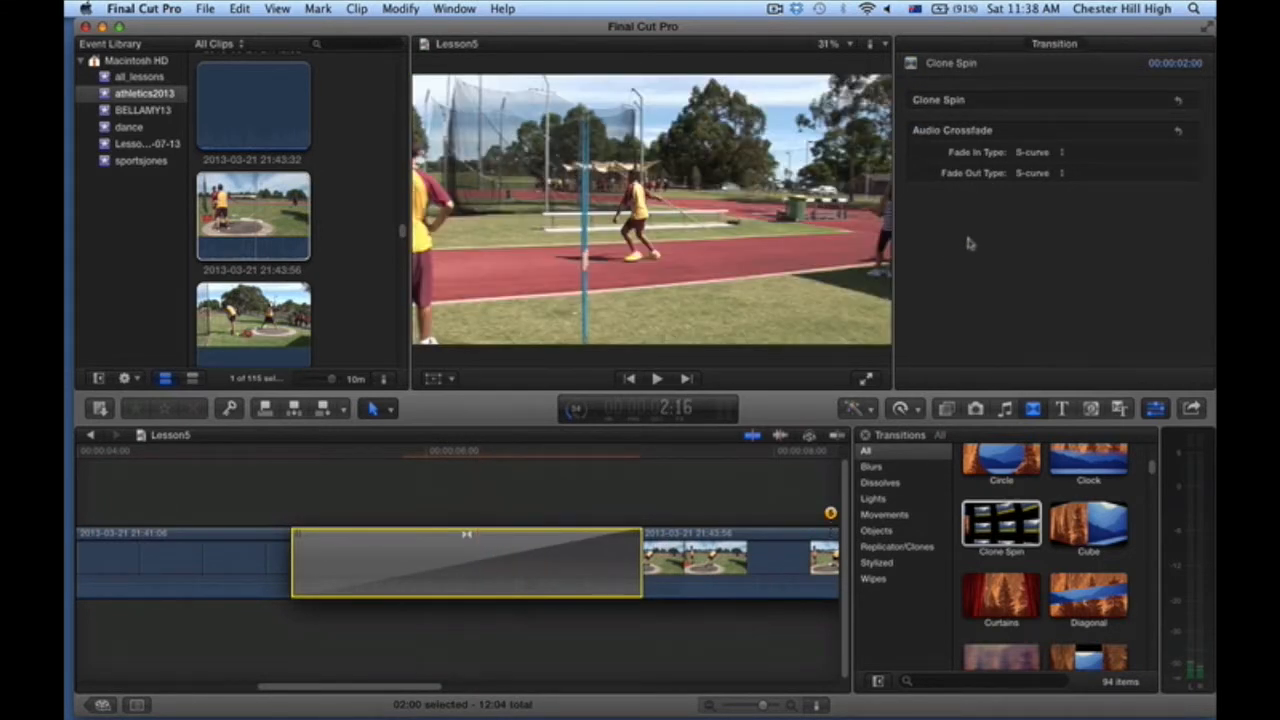
mouse_move(1102, 99)
scroll(706, 465, "right", 4)
scroll(706, 498, "right", 3)
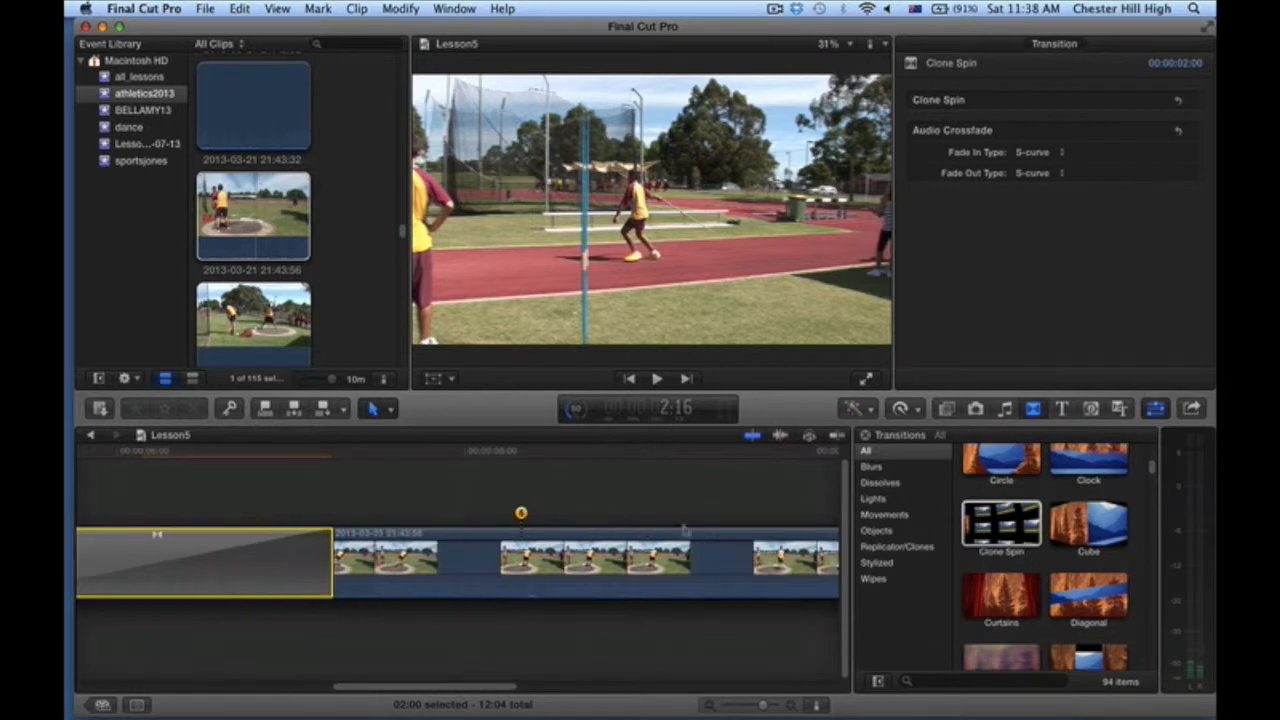
Preview the Clone Spin frame at 6:00 and move its marker 5 slightly earlier on the second clip
left_click_drag(763, 706, 758, 706)
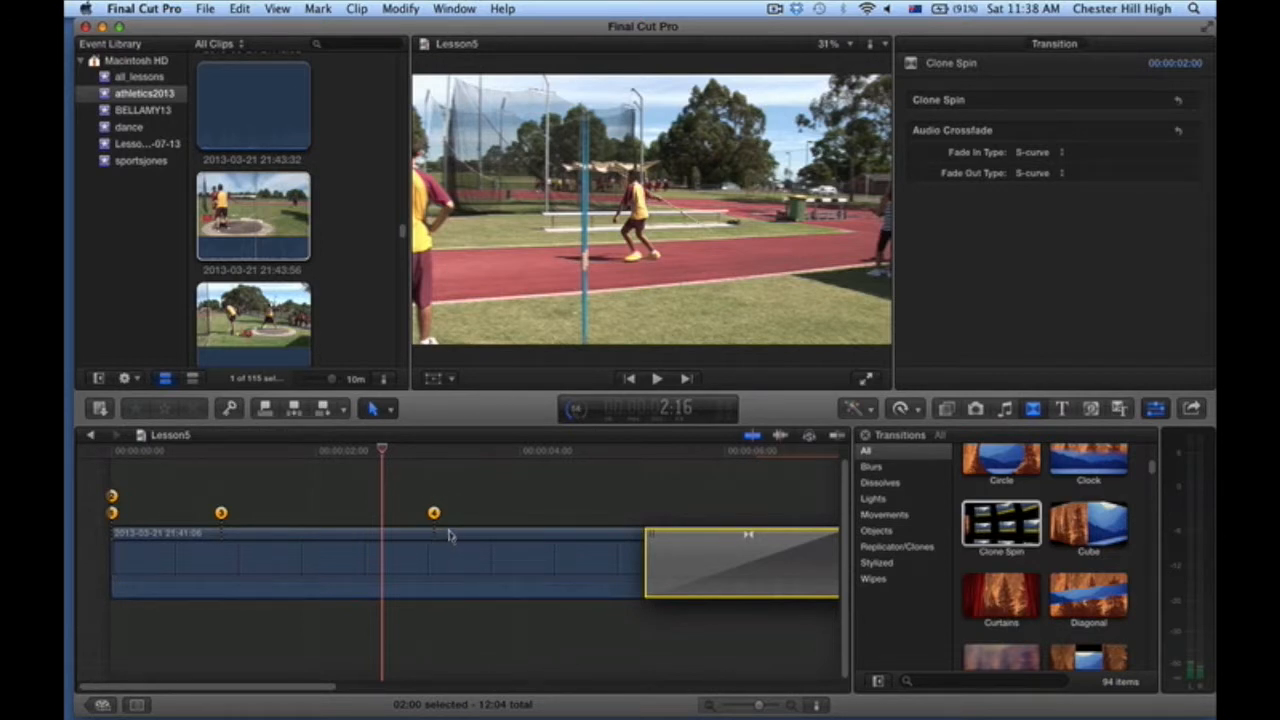
scroll(518, 508, "right", 3)
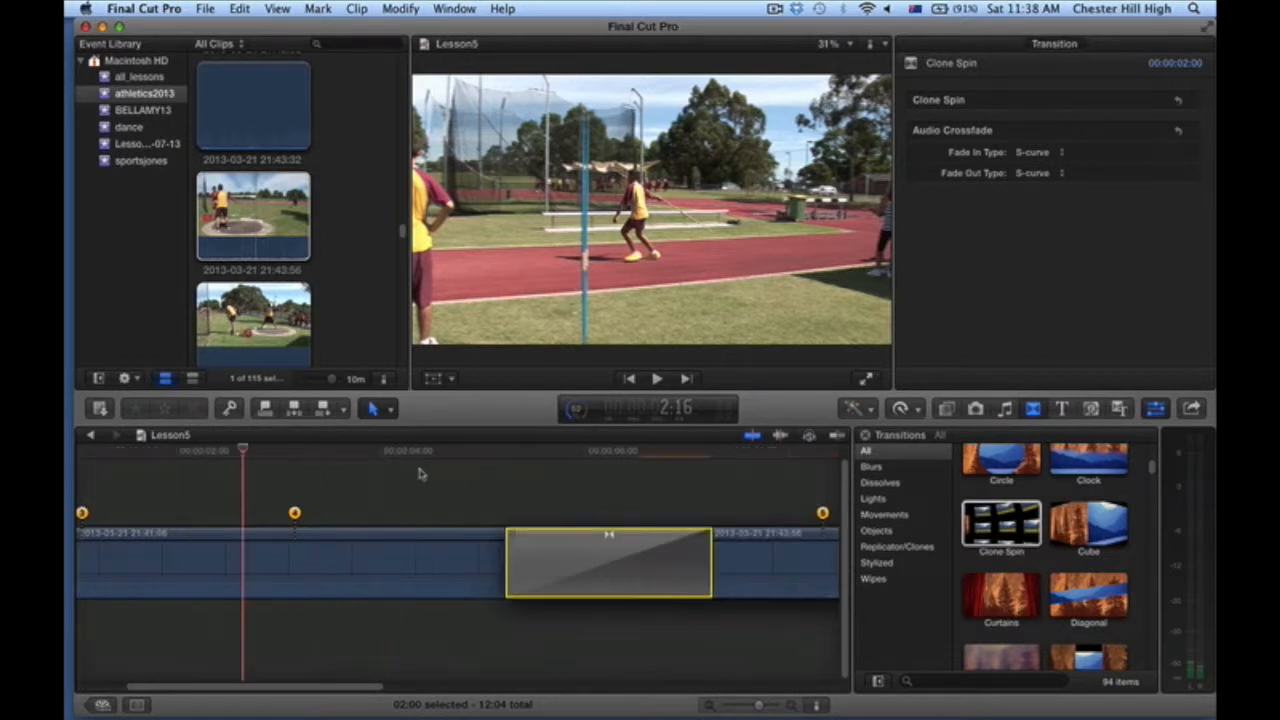
left_click_drag(244, 451, 586, 452)
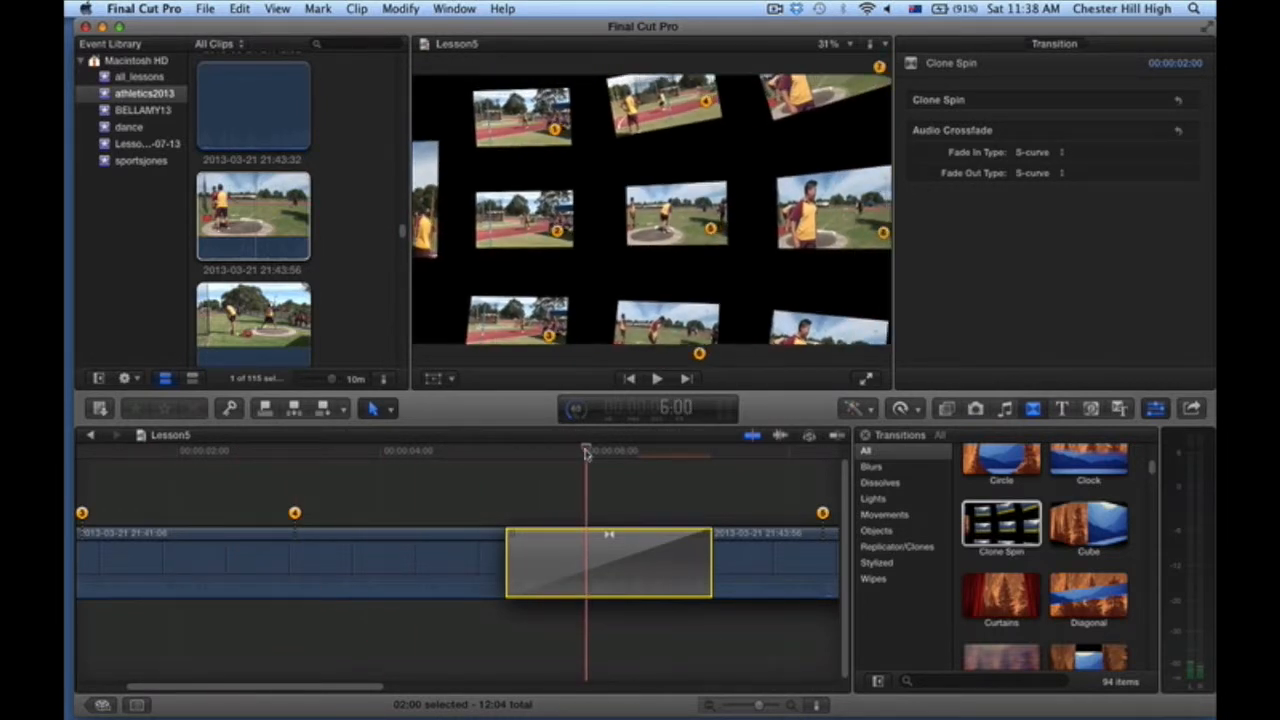
left_click_drag(822, 515, 775, 515)
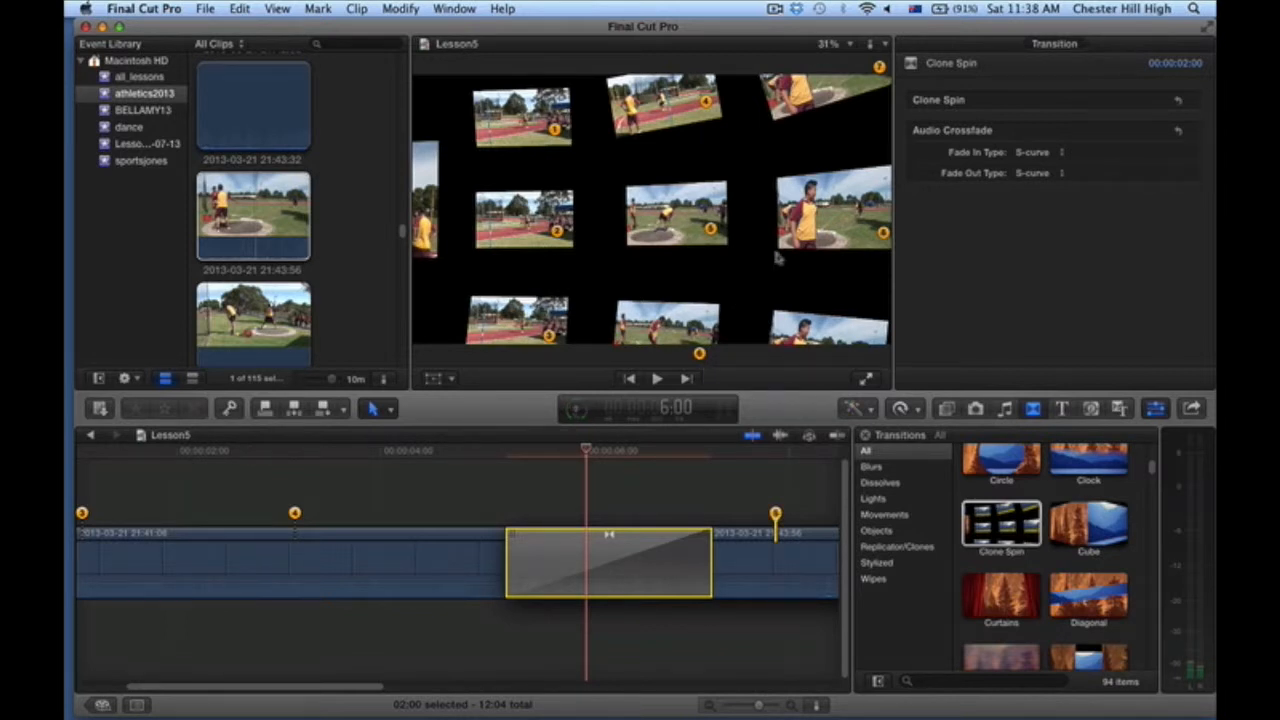
Preview Clone Spin near its beginning at 5:14 and move its marker 2 away from the start of the first clip
mouse_move(588, 452)
left_mouse_down()
mouse_move(672, 446)
mouse_move(544, 443)
left_mouse_up()
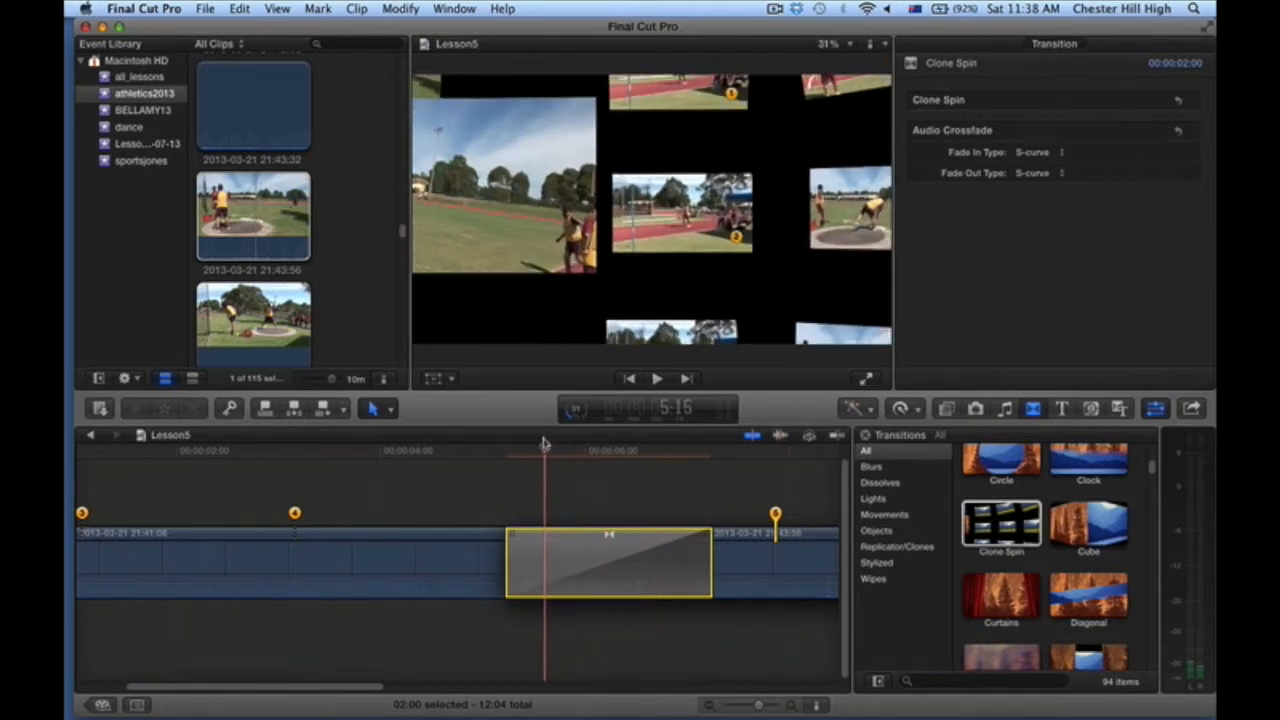
scroll(183, 510, "left", 5)
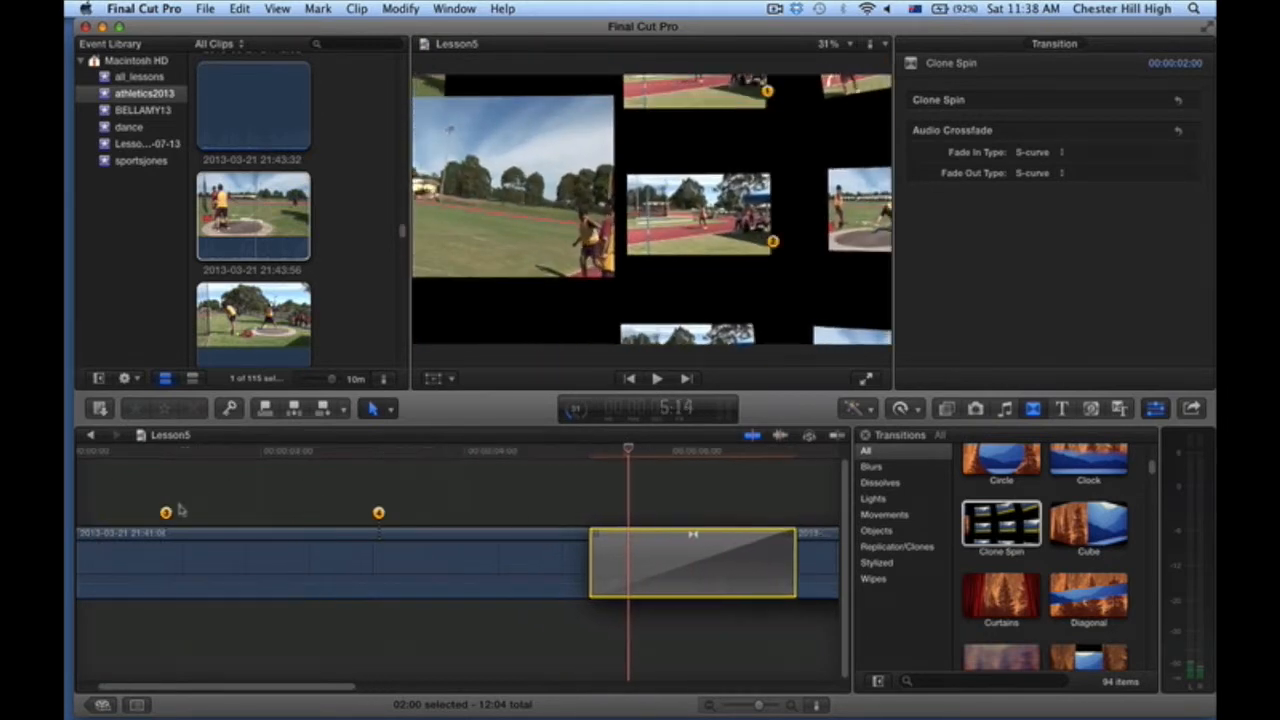
left_click_drag(113, 498, 175, 513)
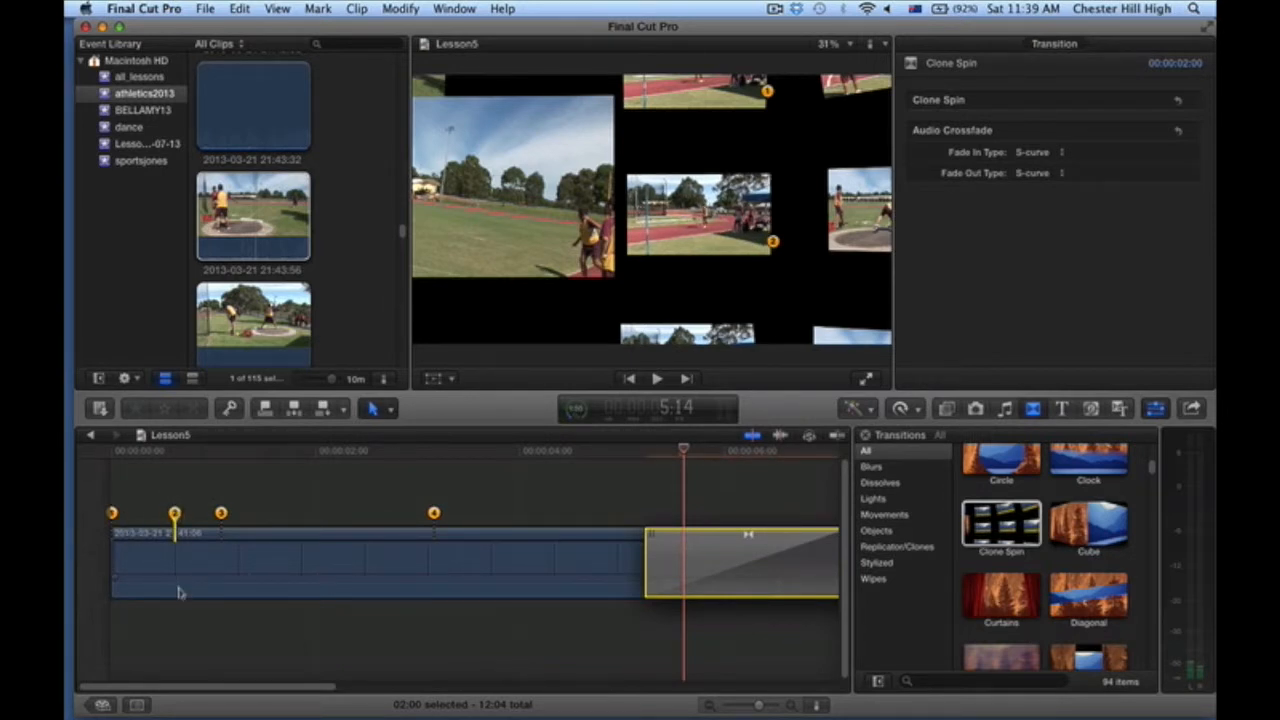
Reselect Clone Spin, preview it at 6:01, and reposition markers 2 and 3 on the first clip, with marker 3 at about 2 seconds
left_click(181, 500)
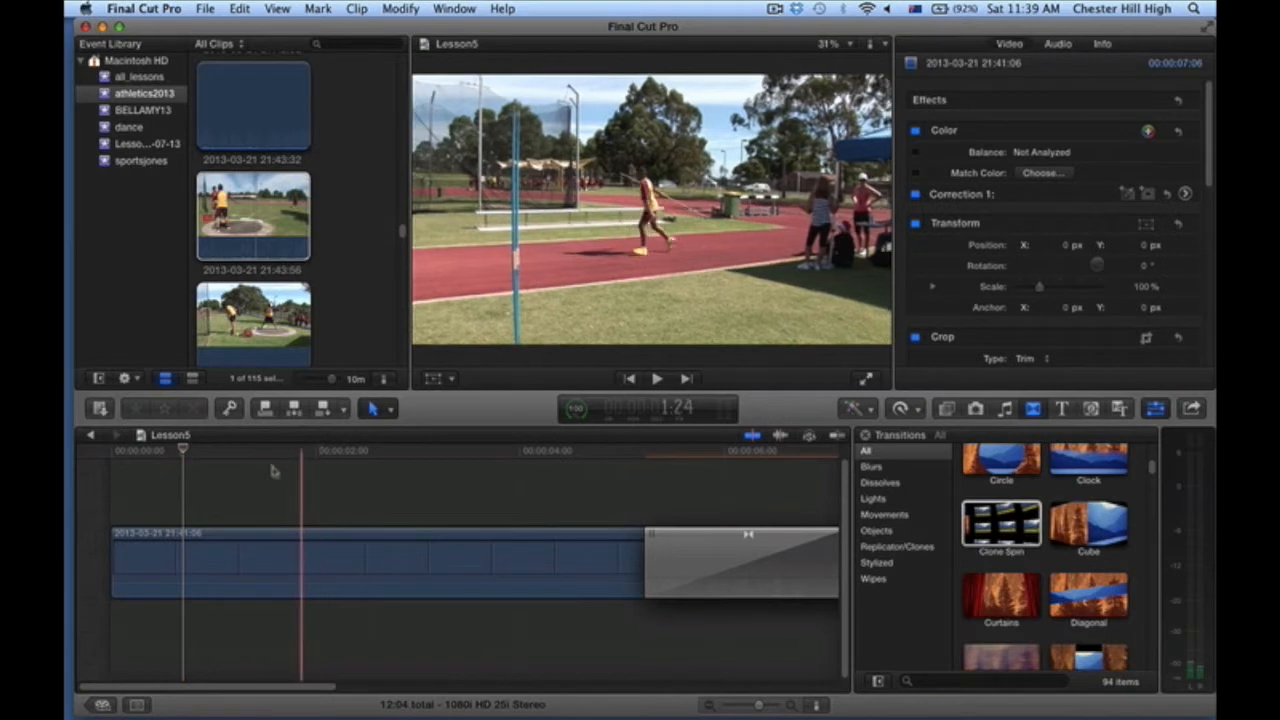
left_click(685, 579)
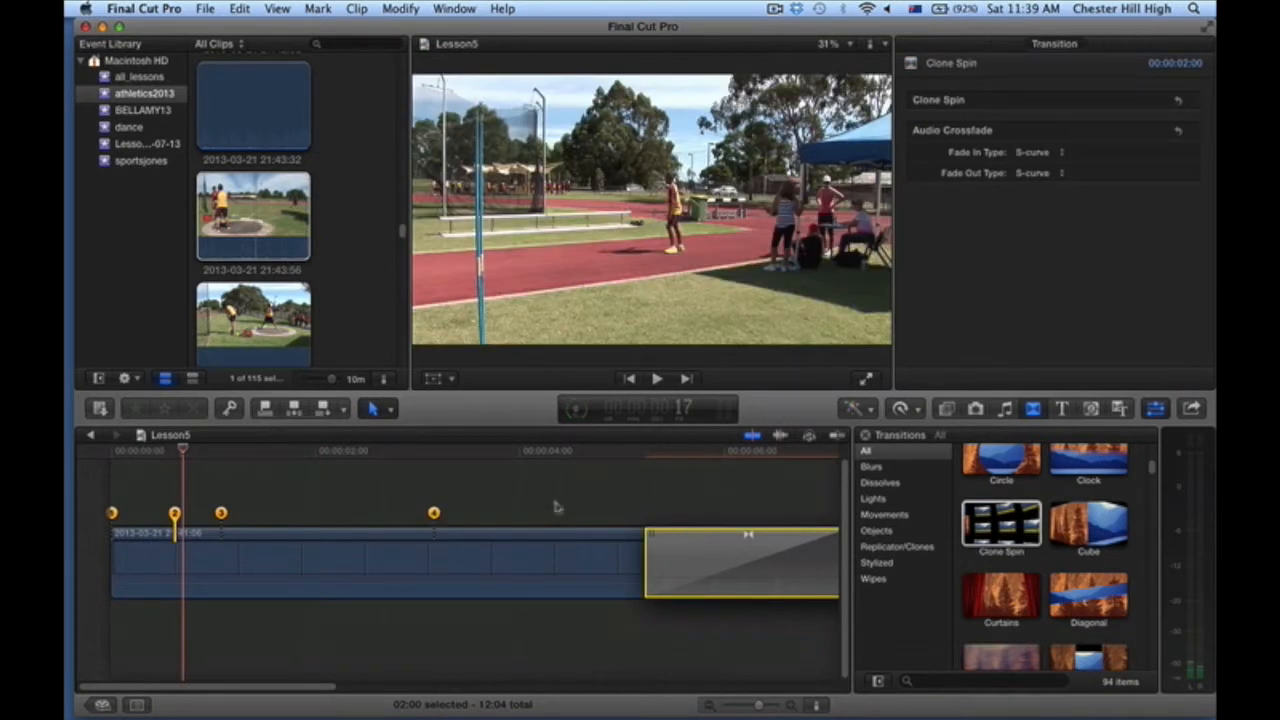
left_click(733, 451)
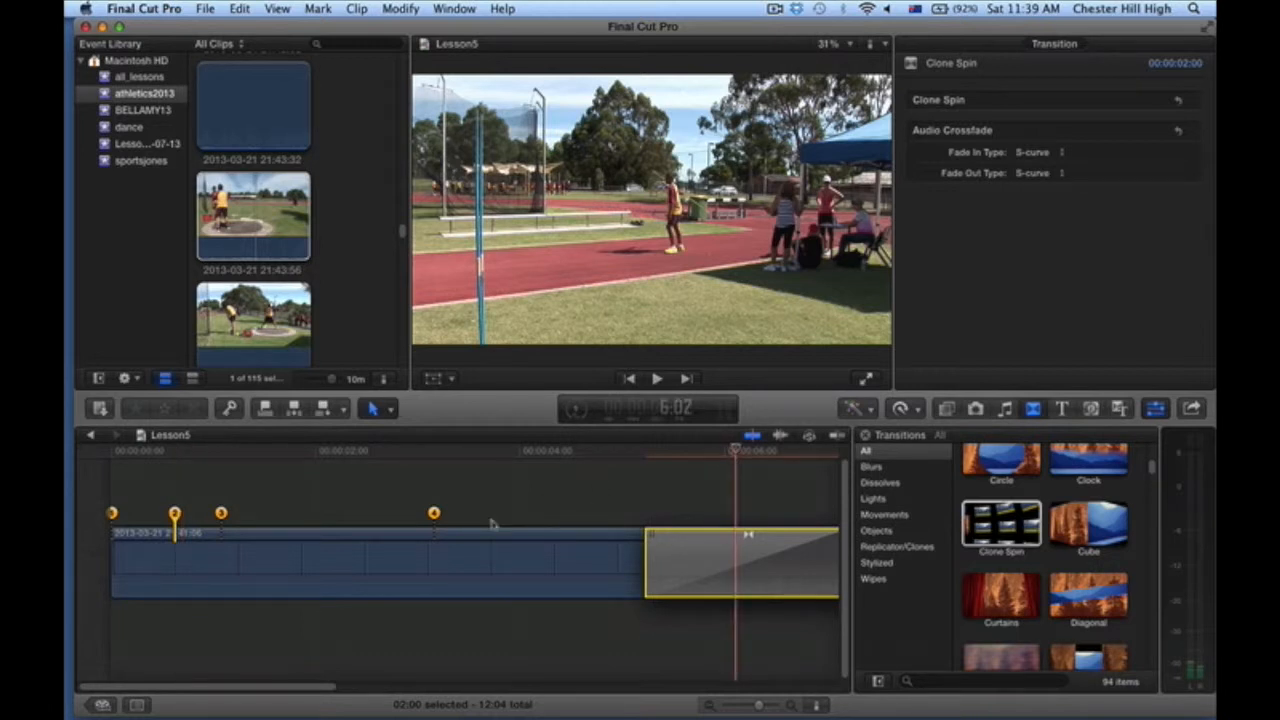
key("Left")
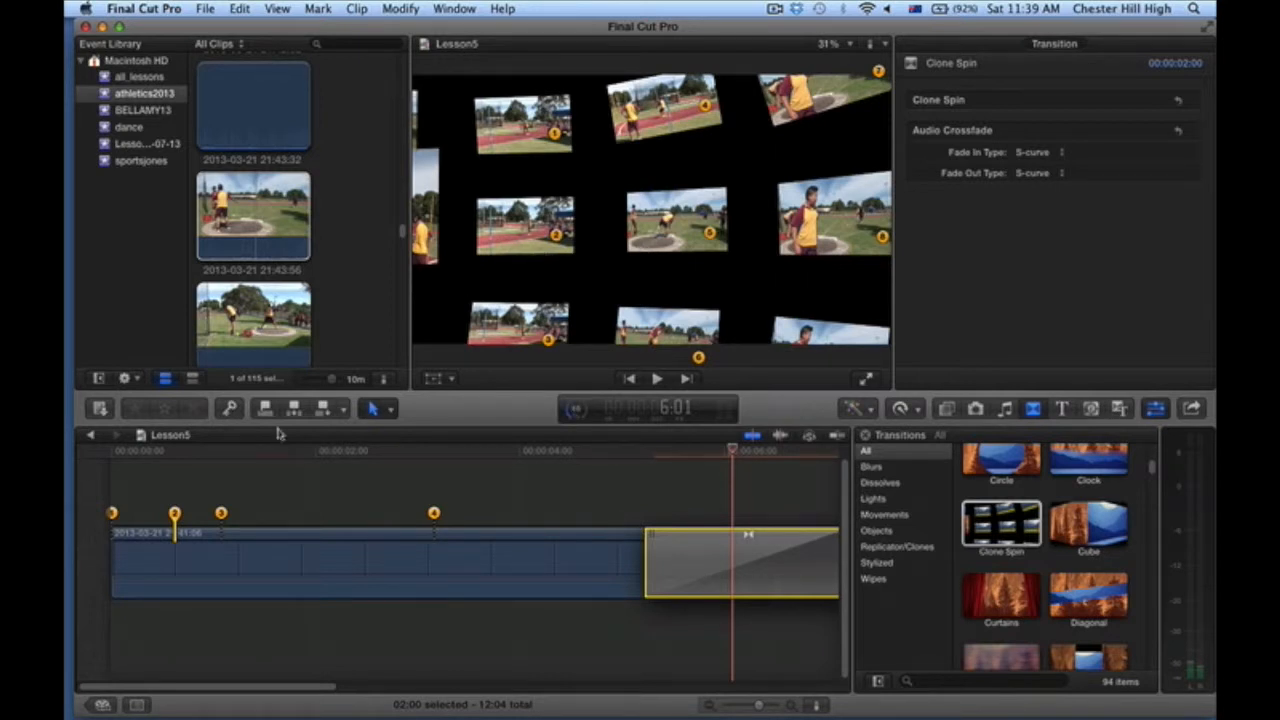
mouse_move(177, 516)
left_mouse_down()
mouse_move(154, 513)
mouse_move(318, 513)
left_mouse_up()
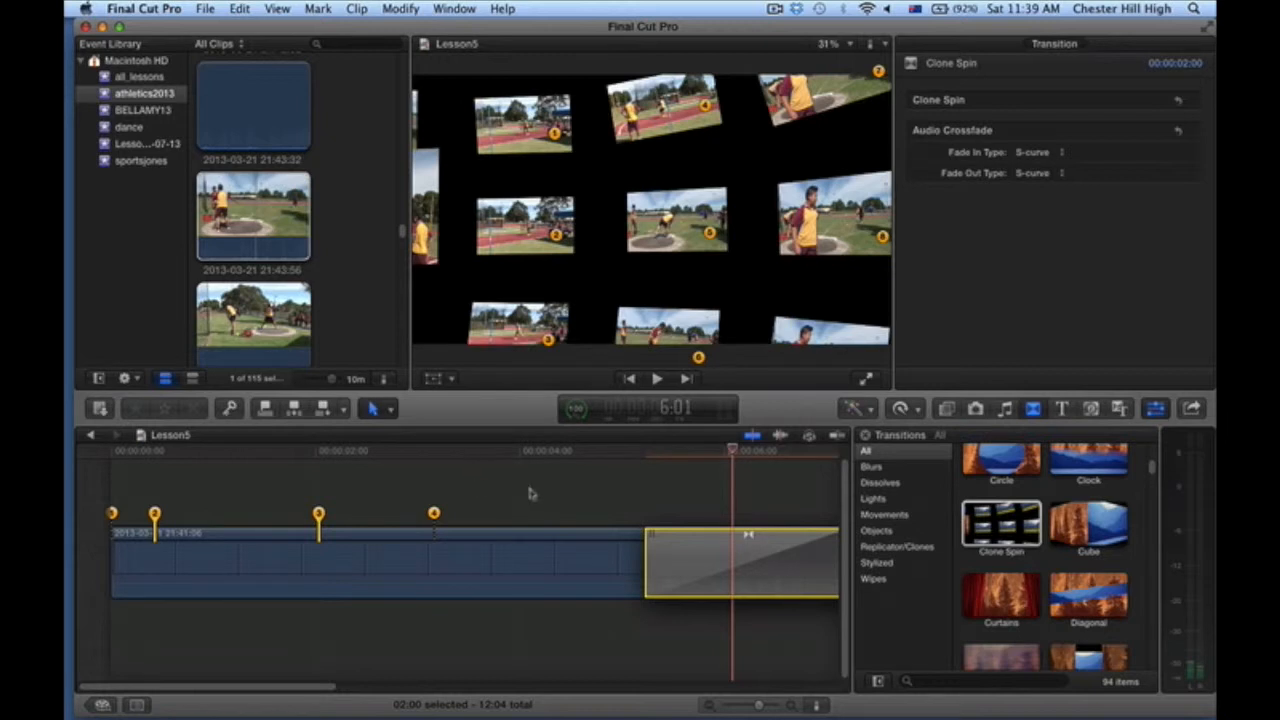
Move Clone Spin's marker 5 further into the second clip and preview the transition at 6:19 and 6:08
scroll(531, 493, "right", 5)
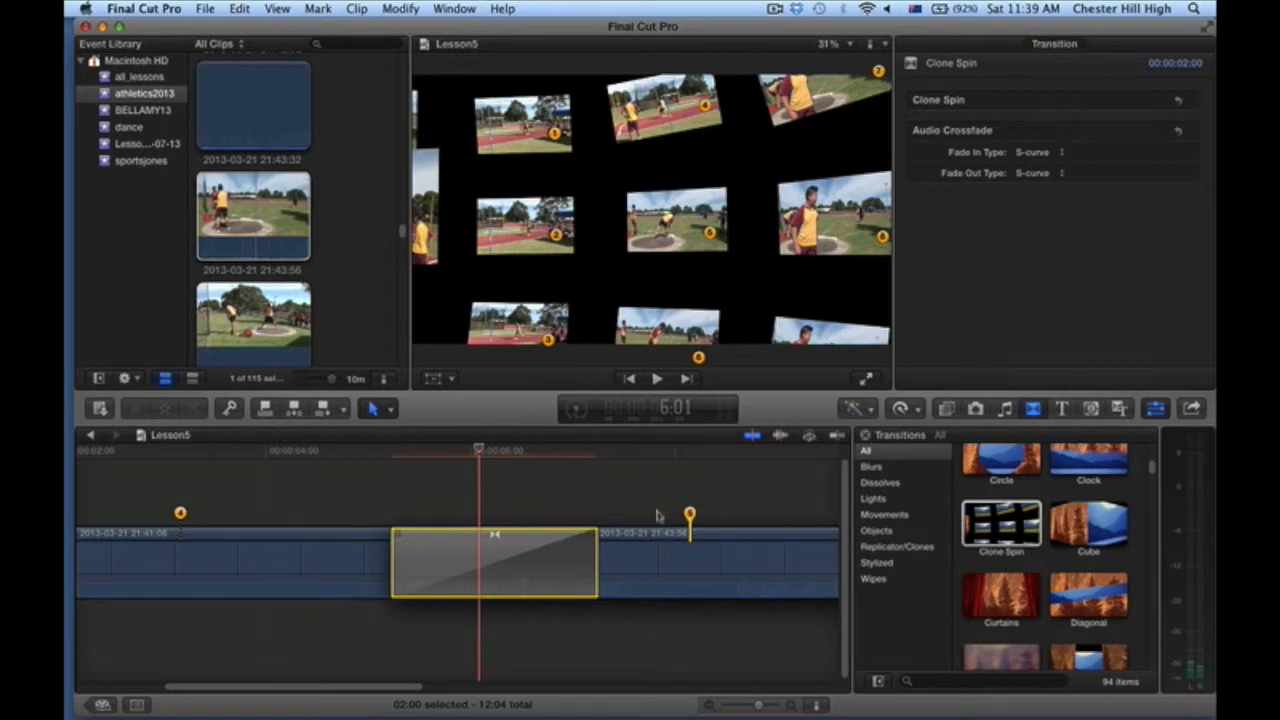
left_click(682, 515)
left_click(553, 562)
left_click_drag(690, 514, 709, 514)
left_click(549, 452)
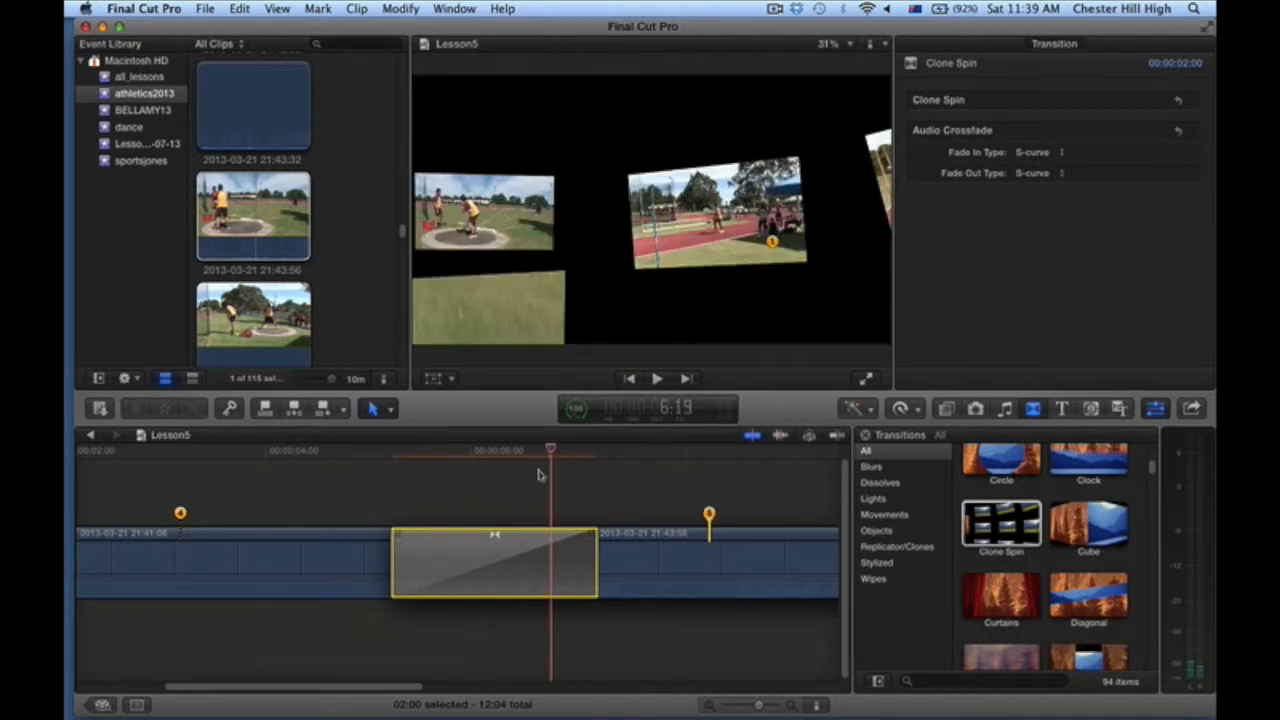
left_click(505, 452)
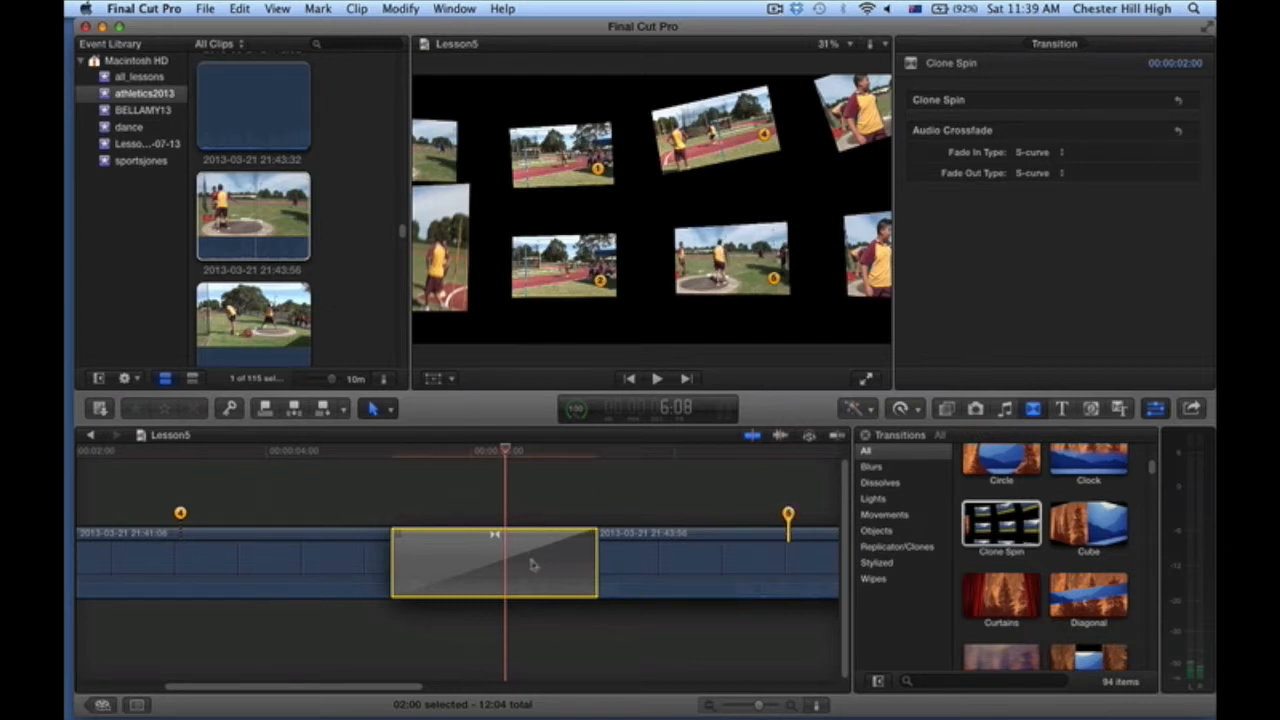
Delete Clone Spin, add the Black Hole transition at the same cut, and preview its frame at 6:04
left_click_drag(758, 707, 753, 707)
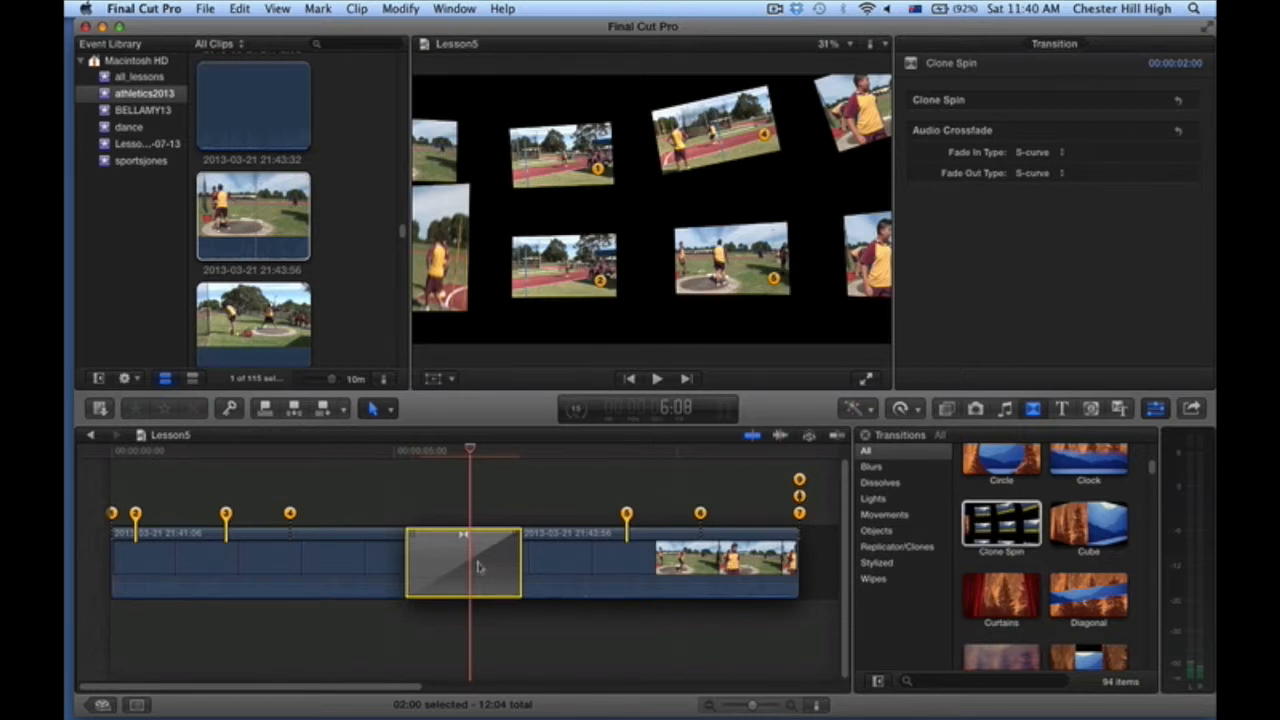
key("Delete")
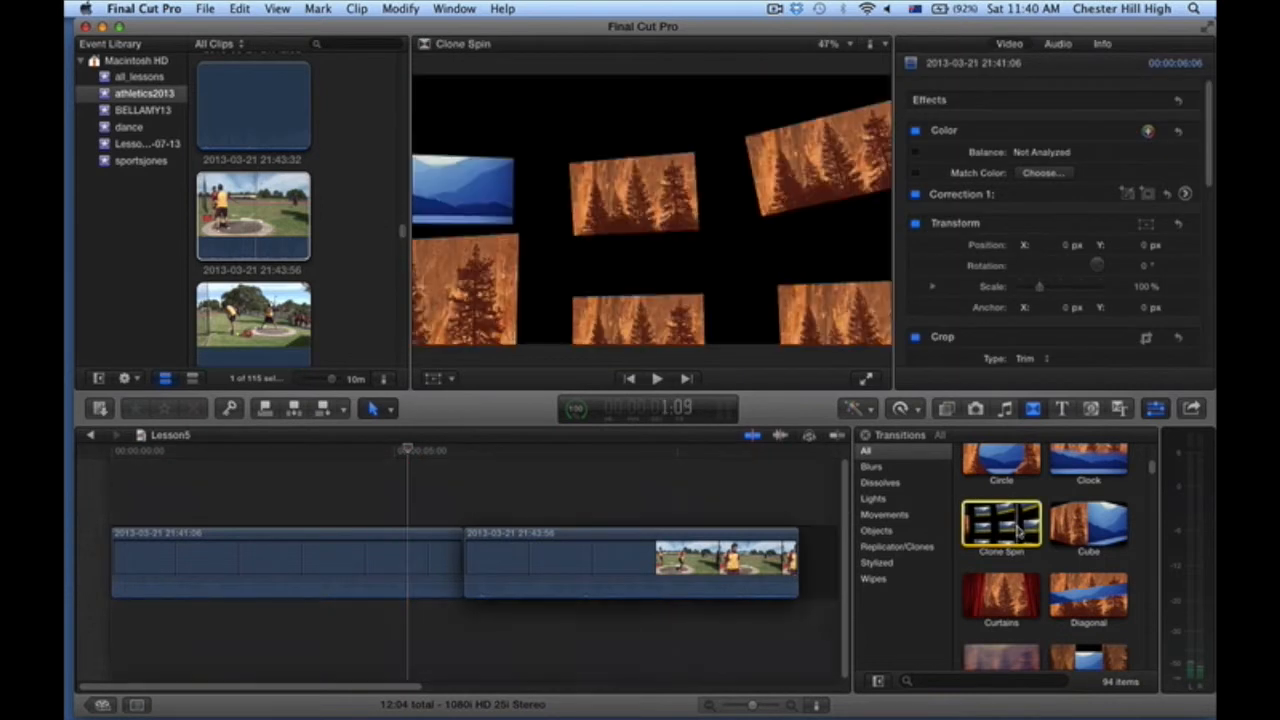
scroll(1018, 533, "up", 4)
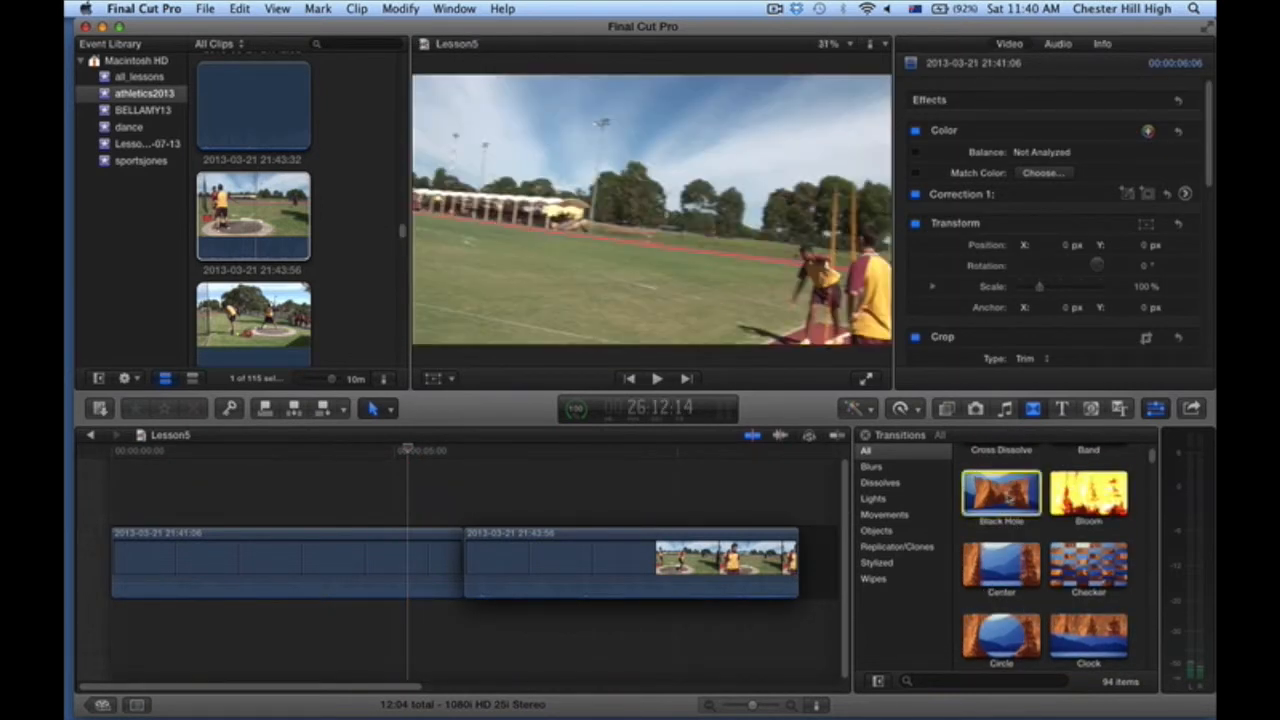
left_click_drag(1003, 493, 468, 574)
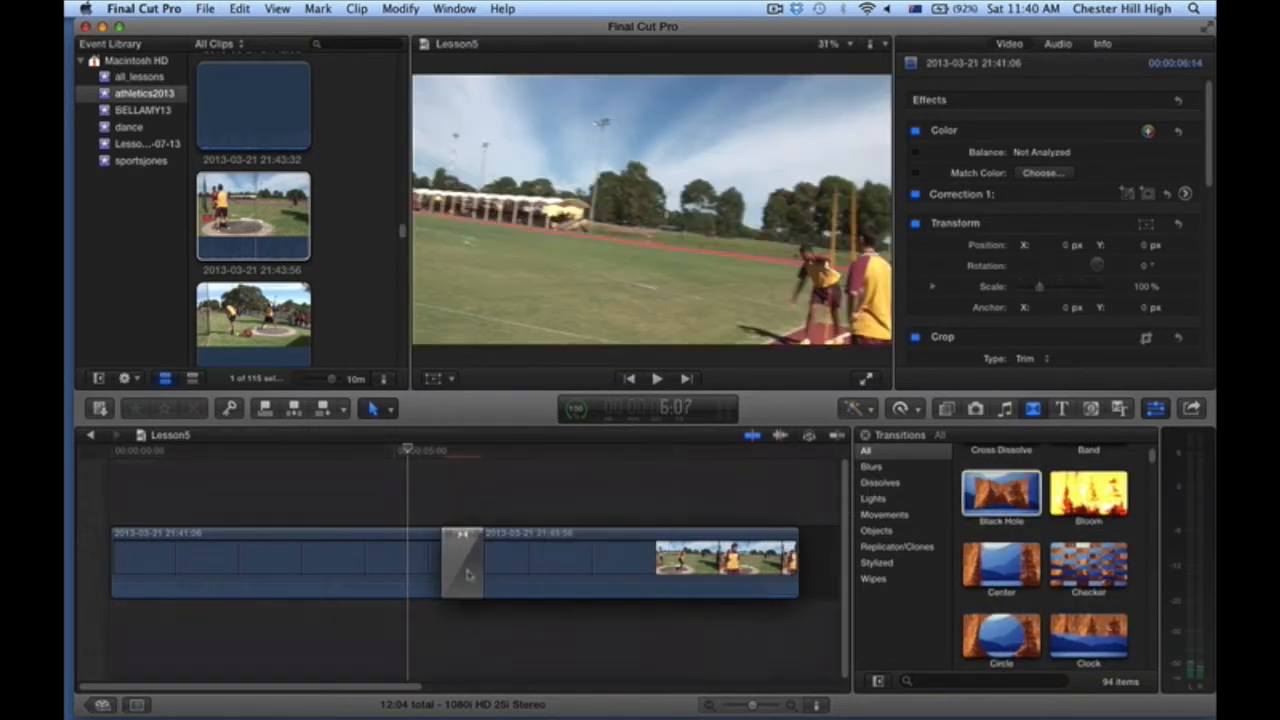
left_click_drag(407, 454, 461, 452)
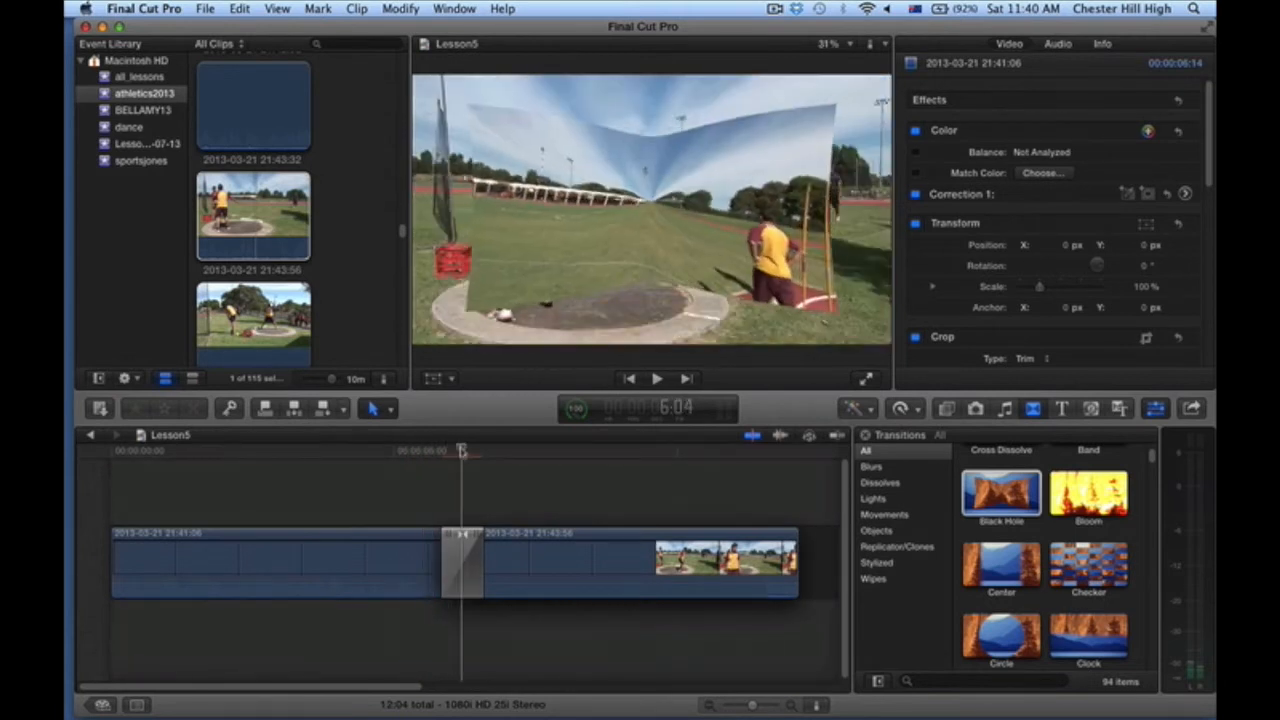
Try Black Hole's Trails option, leaving it off, and set Echoes to 1.0, Trail On to Dark and Trail Opacity to 45.59%
left_click(461, 565)
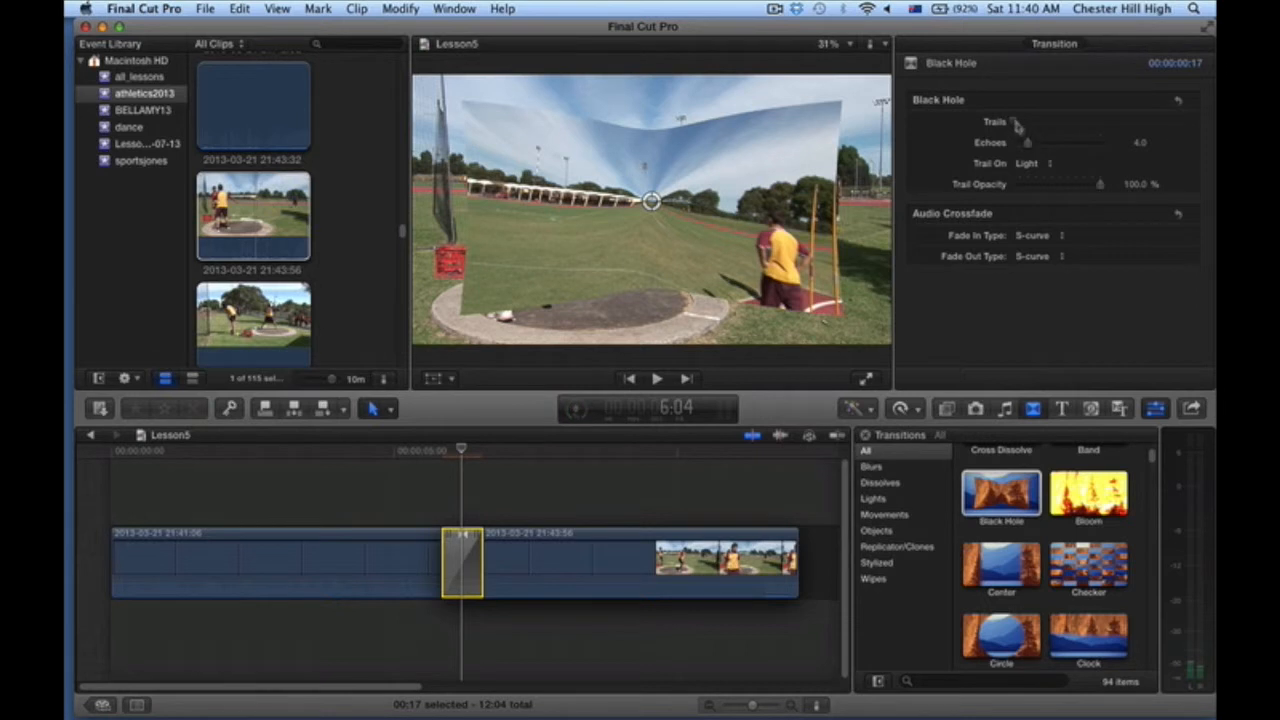
left_click(1014, 121)
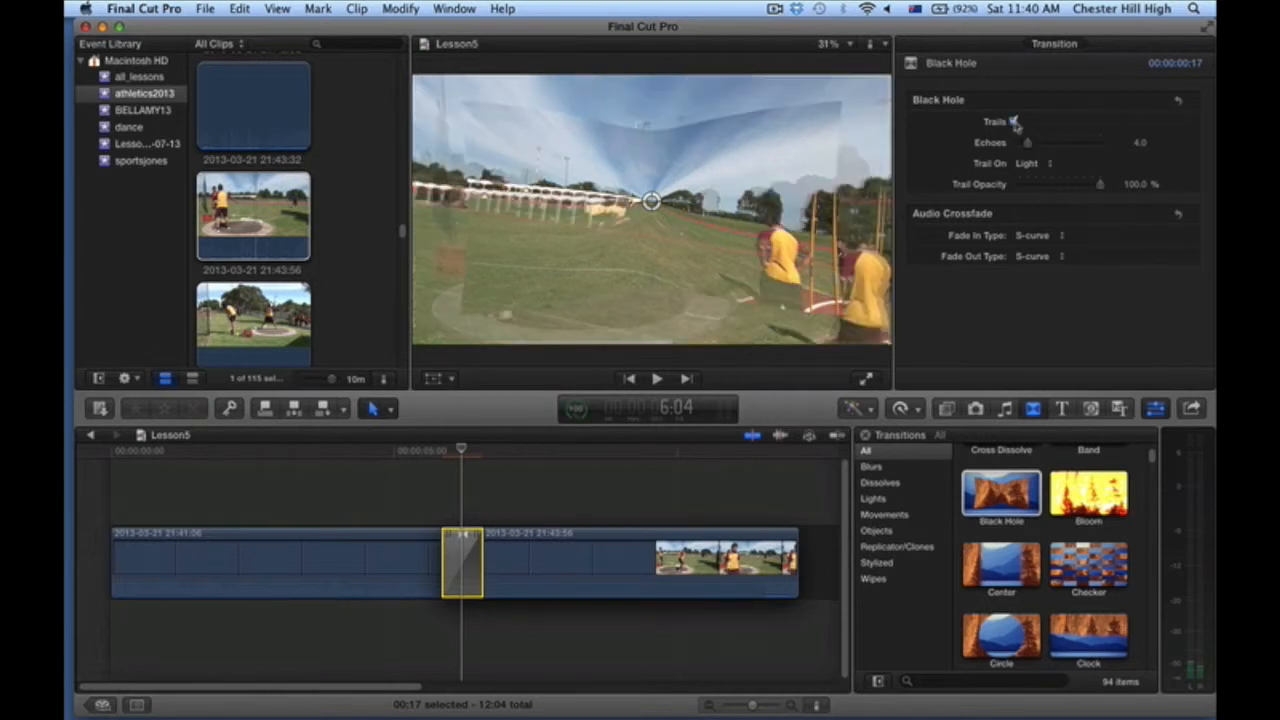
left_click(1014, 121)
left_click(1014, 121)
left_click(1014, 121)
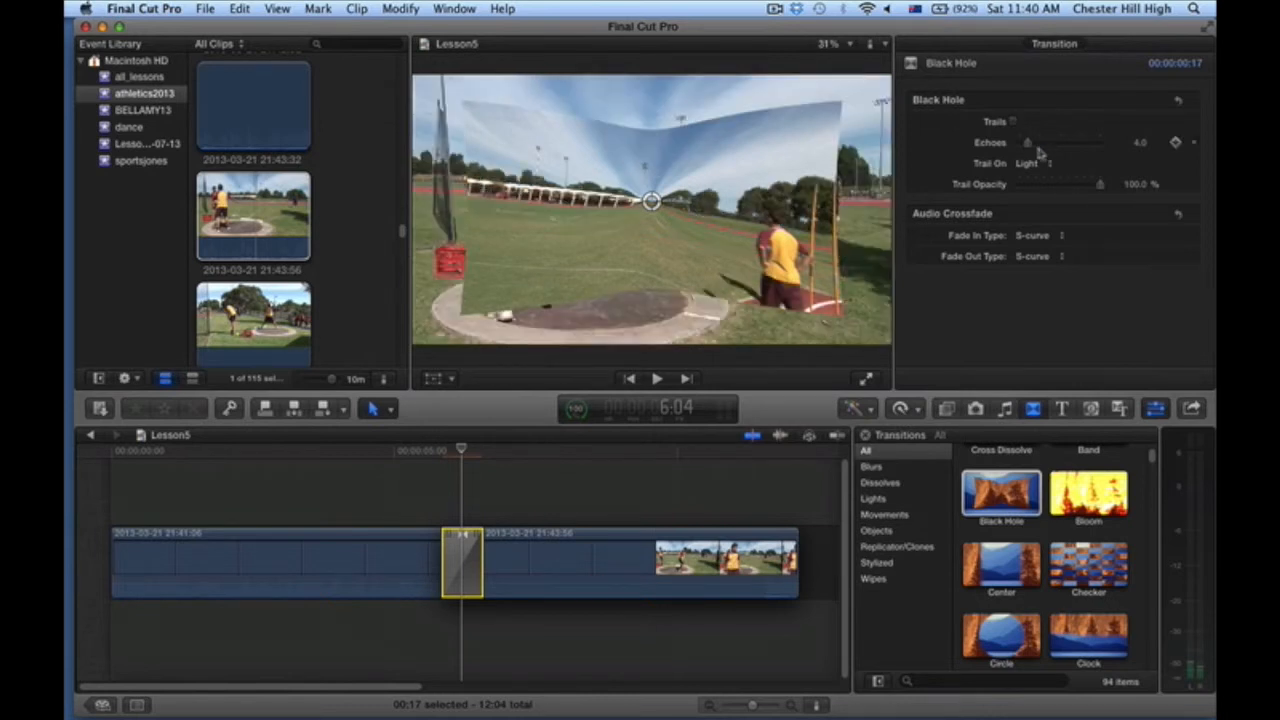
mouse_move(1029, 145)
left_mouse_down()
mouse_move(1065, 146)
mouse_move(1018, 147)
left_mouse_up()
left_click(1049, 163)
left_click(1049, 178)
left_click(1059, 188)
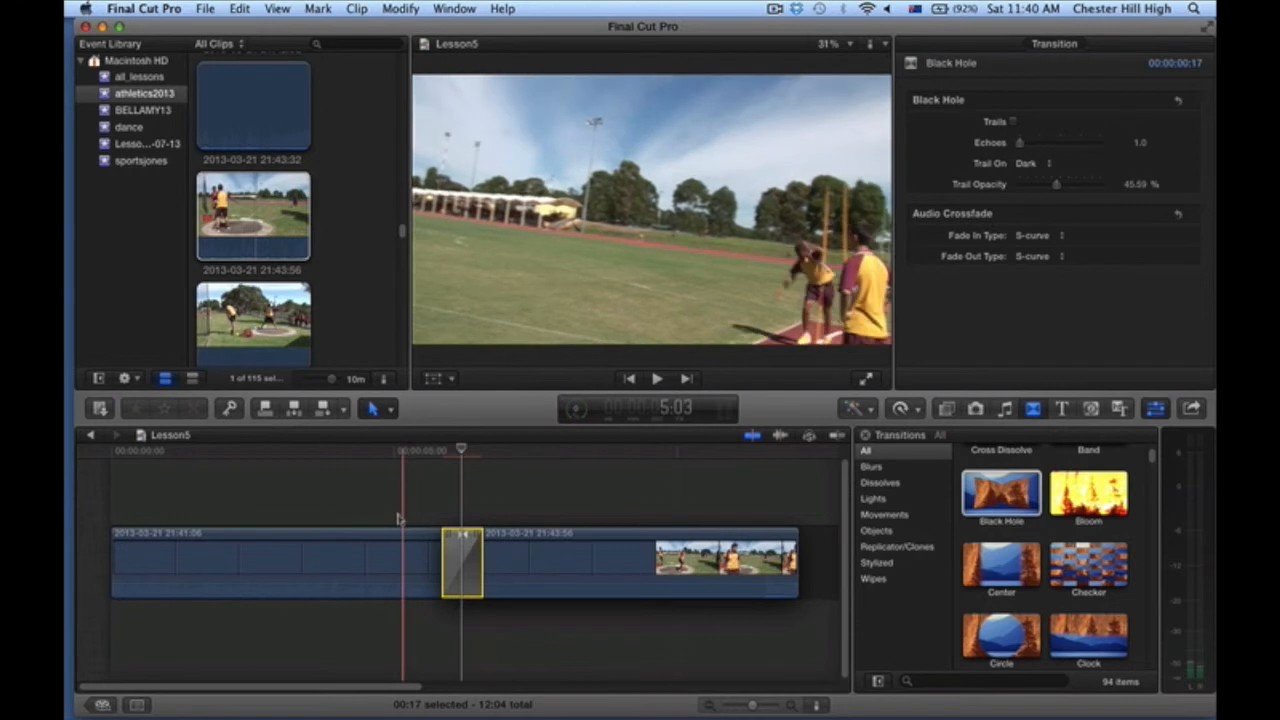
Play the timeline from 4:23 through the Black Hole transition and stop in the second clip
left_click(390, 477)
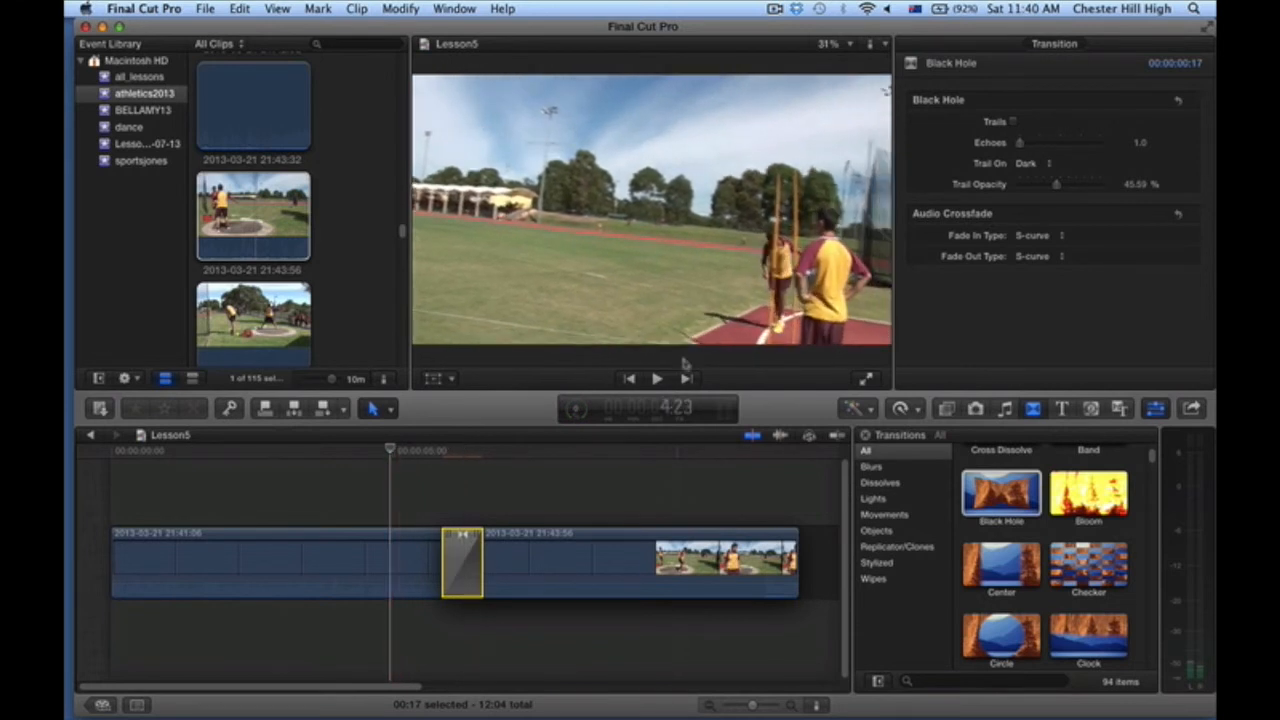
left_click(657, 380)
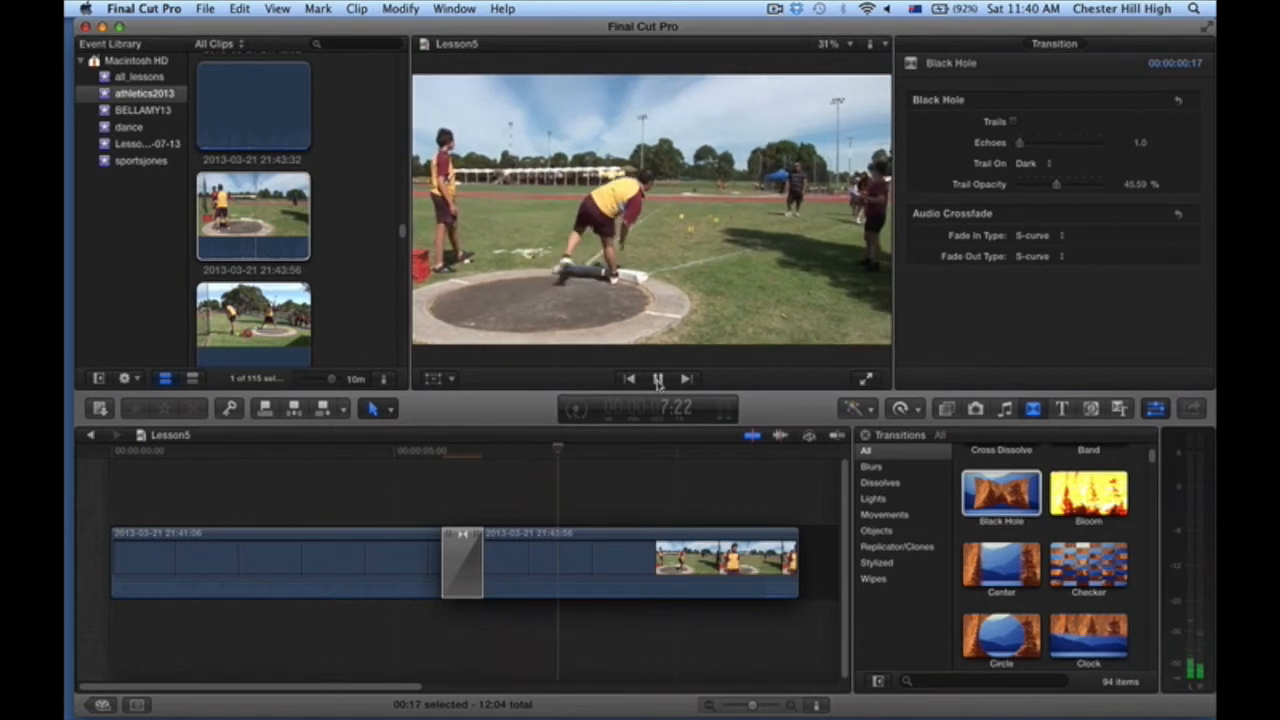
left_click(657, 381)
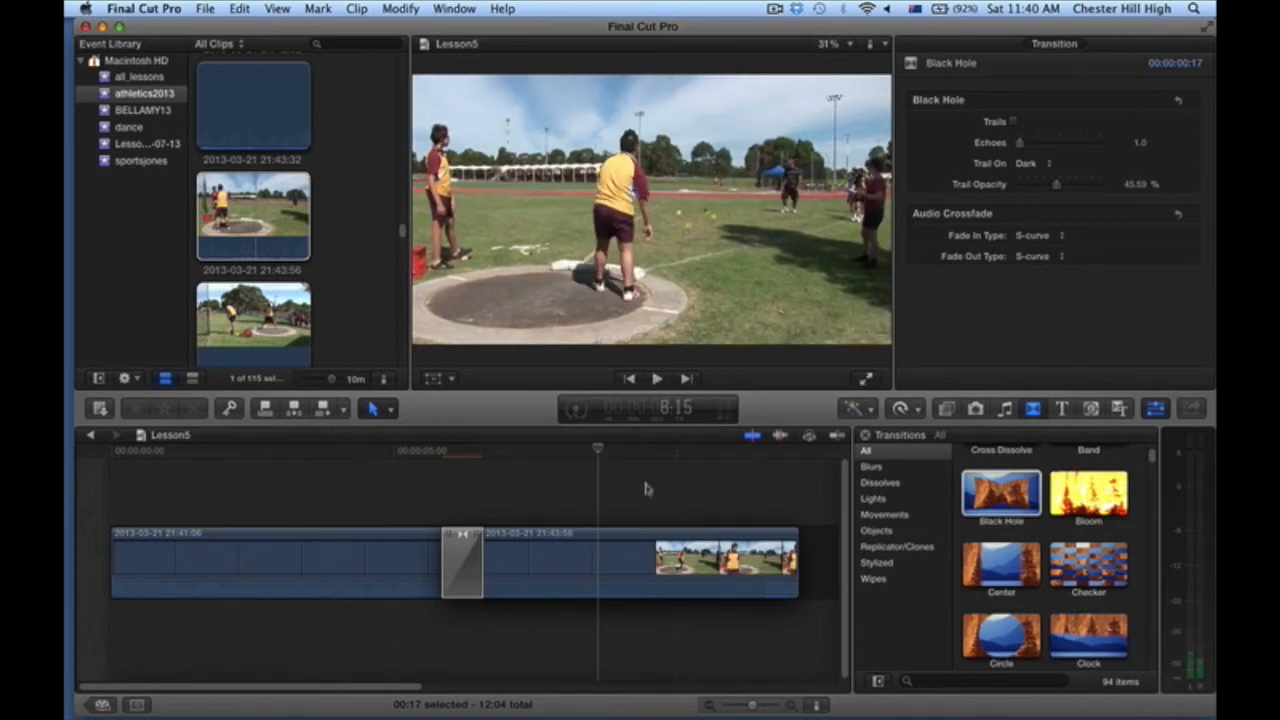